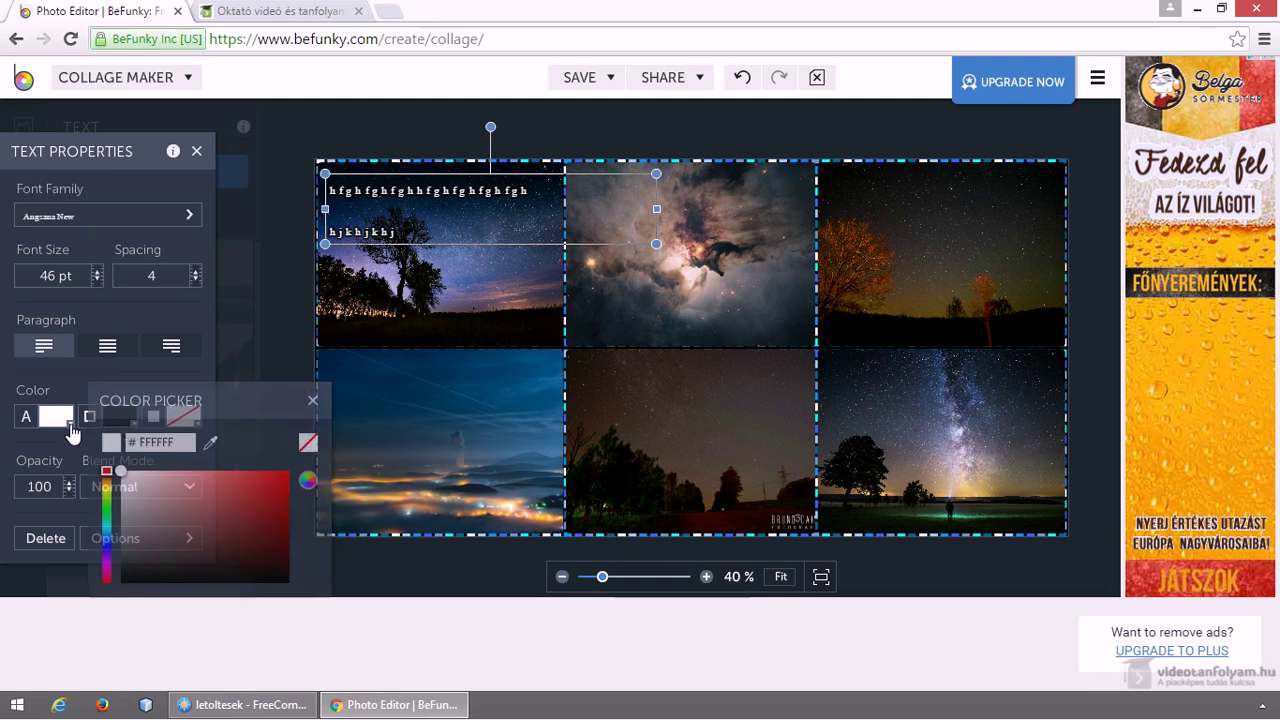
# Set the text's fill color to #8C3C3C and try an opacity of 72 before restoring it to 100.
pyautogui.click(214, 522)
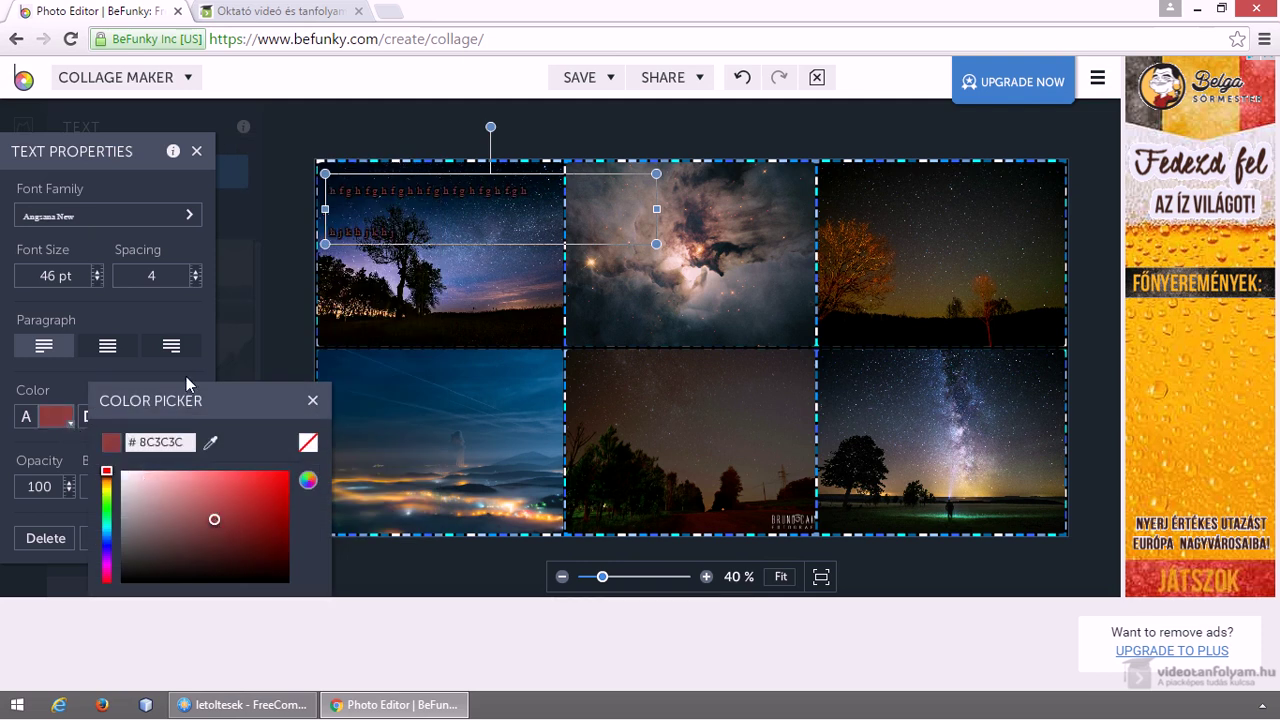
pyautogui.click(171, 371)
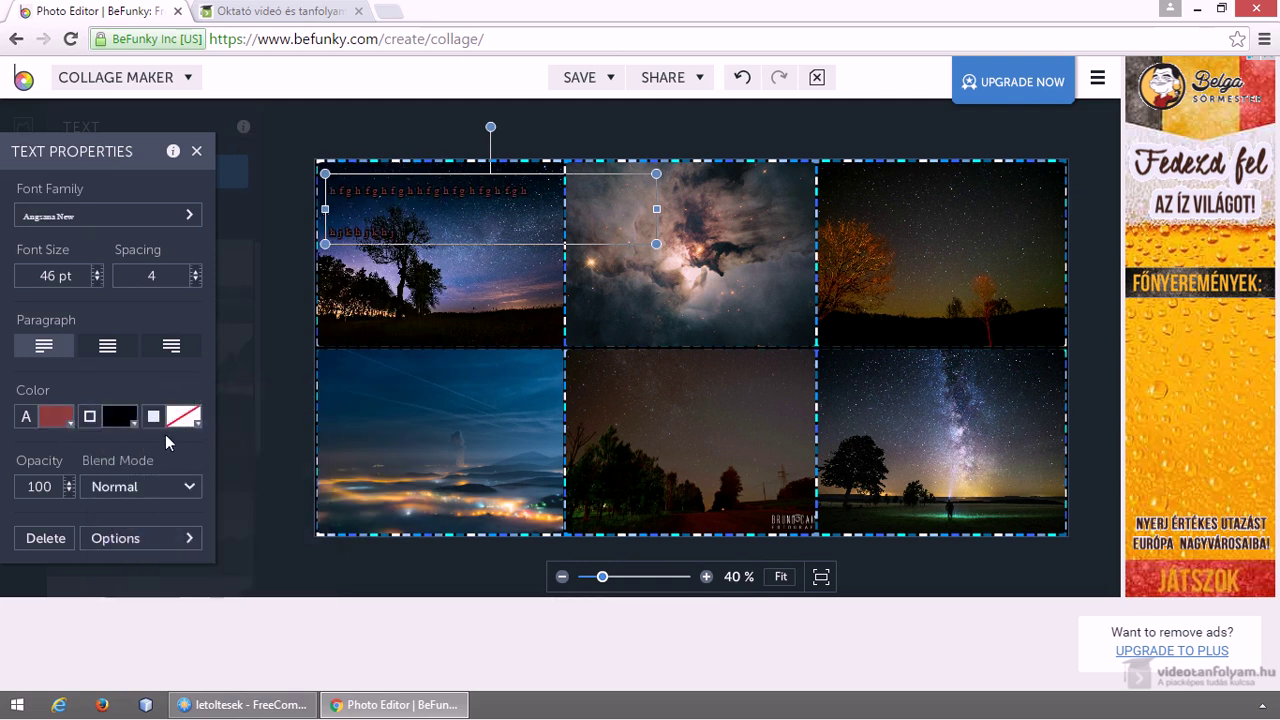
pyautogui.doubleClick(60, 488)
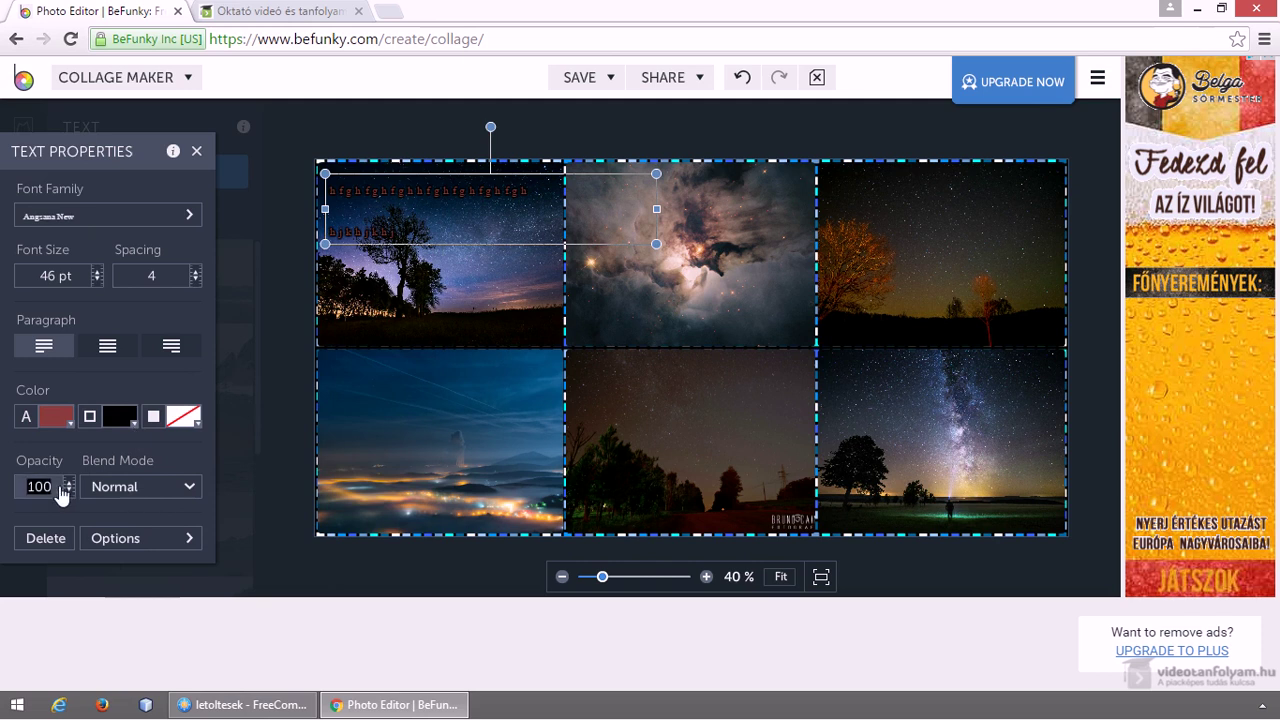
pyautogui.click(68, 491)
pyautogui.click(68, 491)
pyautogui.moveTo(68, 492); pyautogui.dragTo(68, 482)
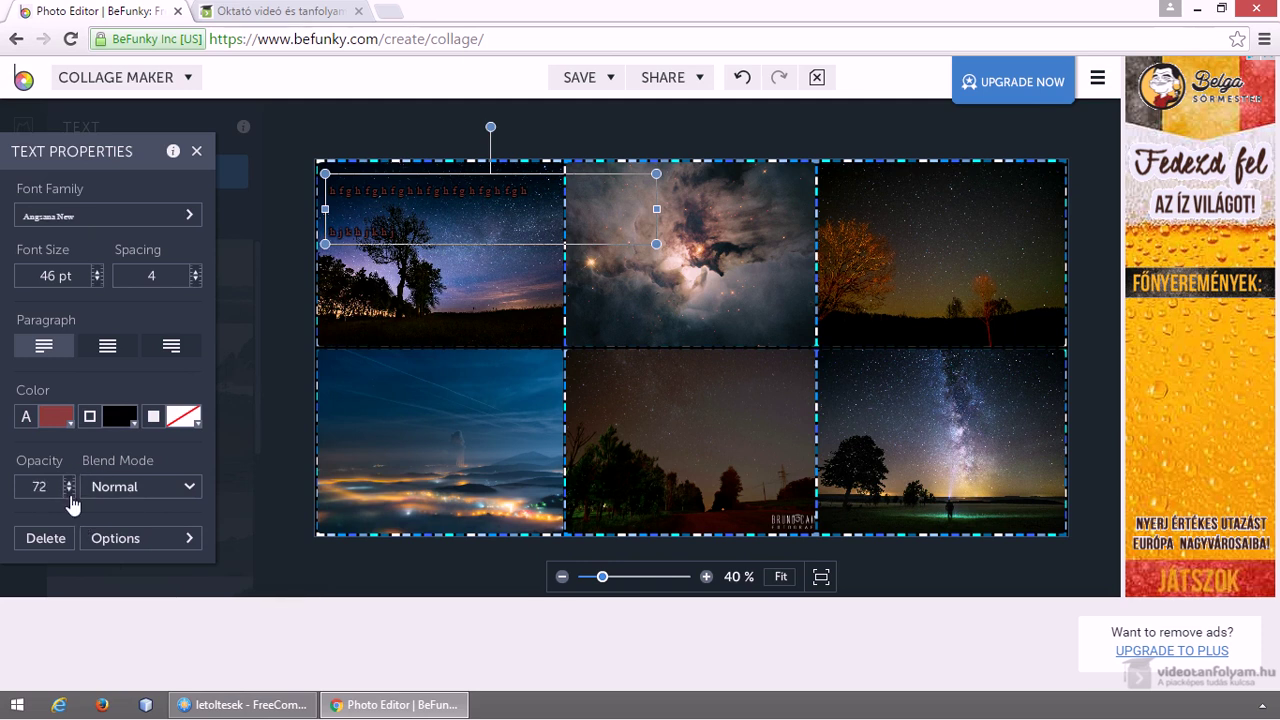
pyautogui.moveTo(70, 503); pyautogui.dragTo(66, 453)
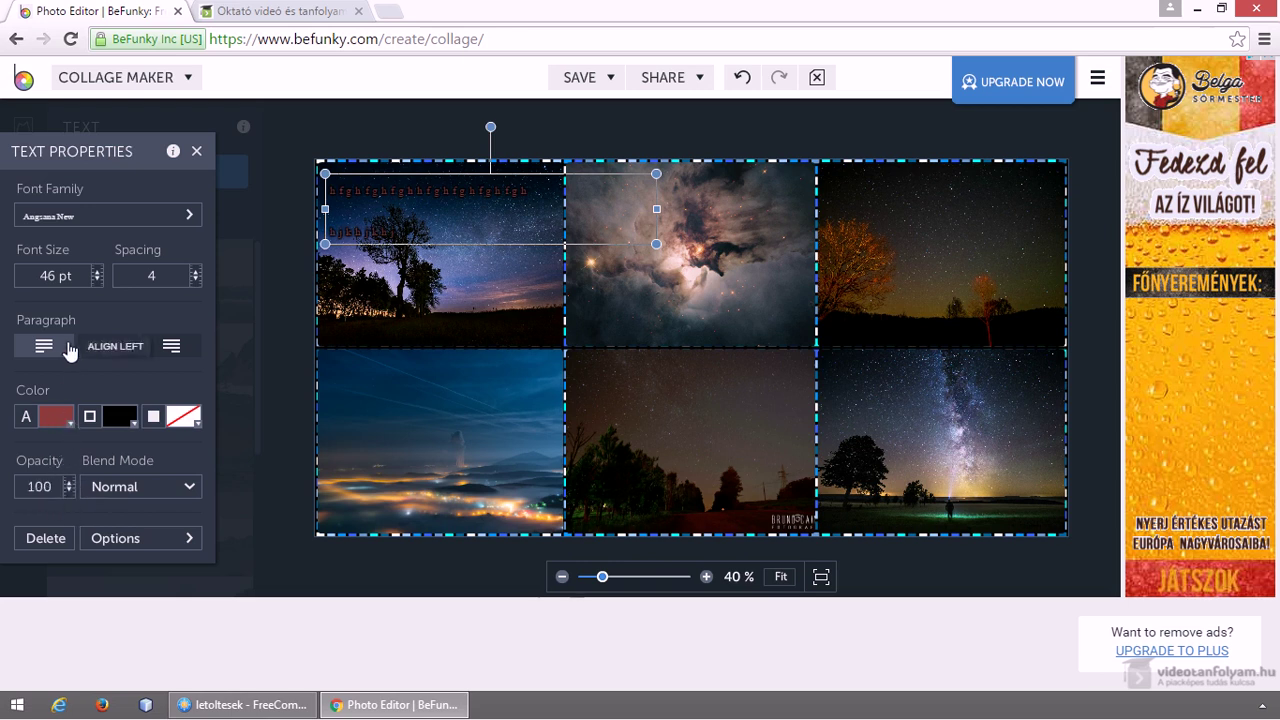
# Try the Darken and Overlay blend modes on the text, then set it back to Normal.
pyautogui.click(177, 490)
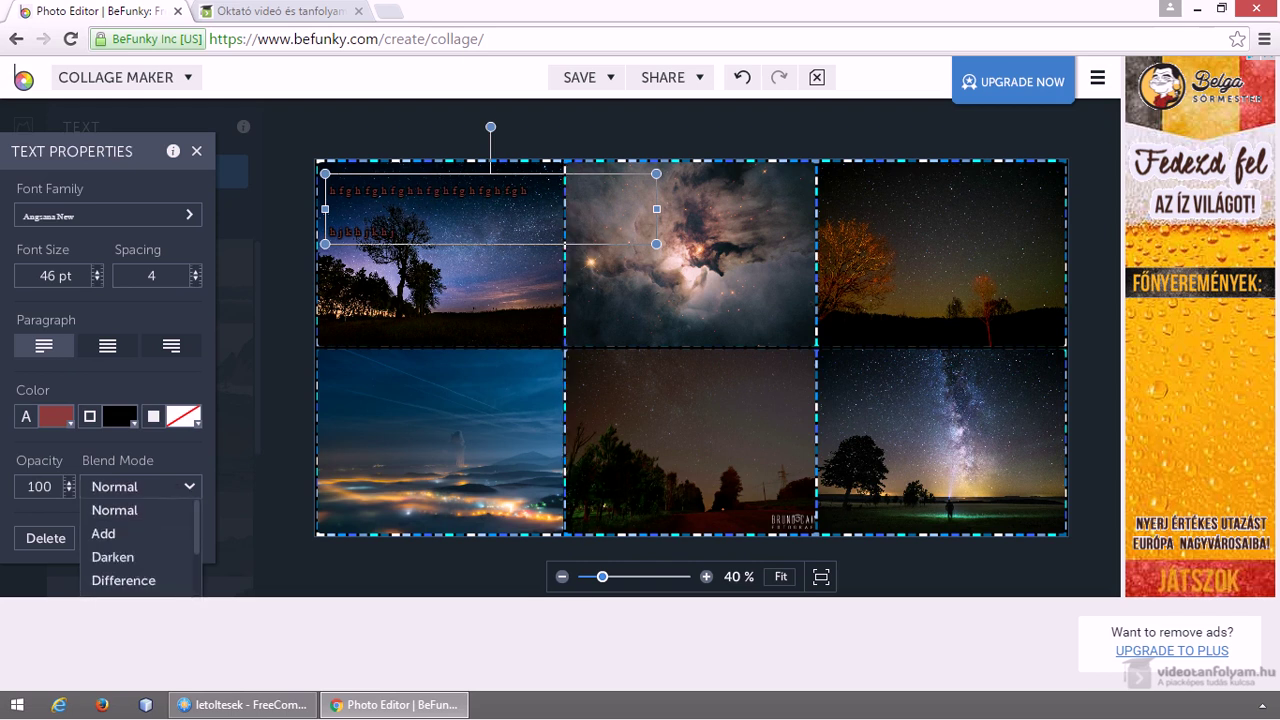
pyautogui.click(120, 557)
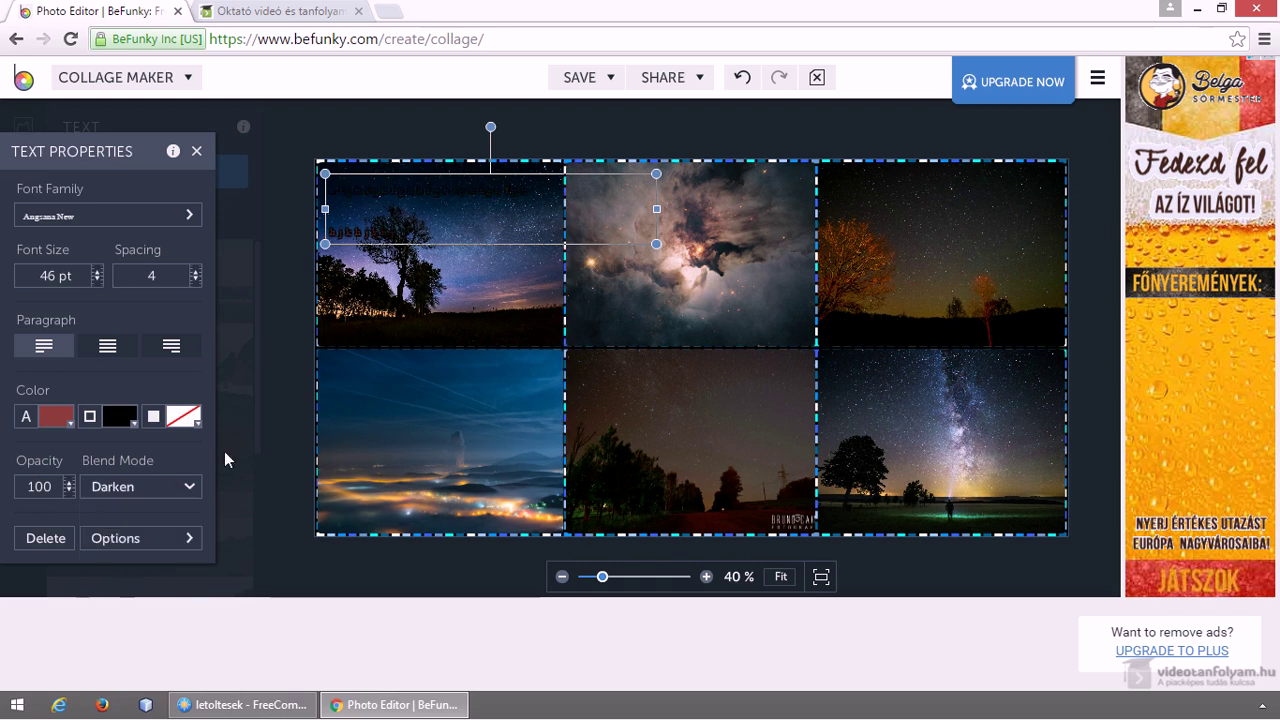
pyautogui.click(140, 486)
pyautogui.scroll(-3, 160, 540)
pyautogui.click(128, 558)
pyautogui.click(189, 487)
pyautogui.scroll(2, 150, 552)
pyautogui.scroll(2, 150, 545)
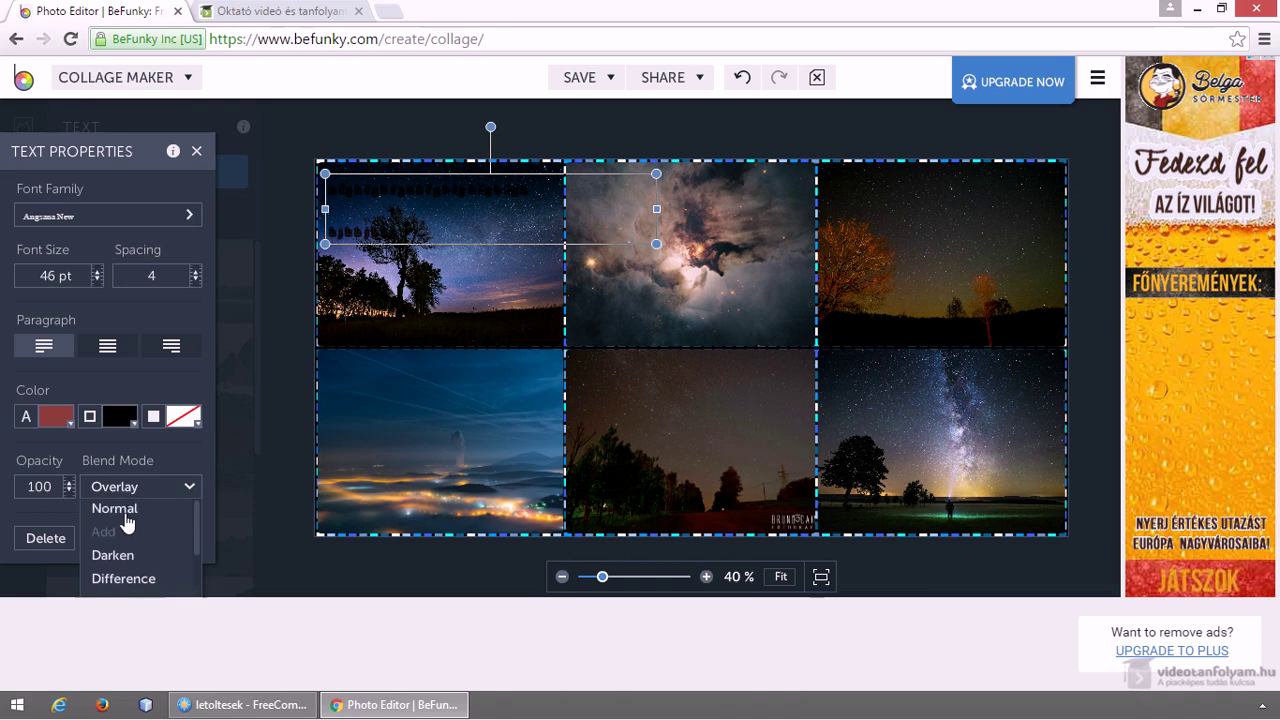
pyautogui.click(112, 506)
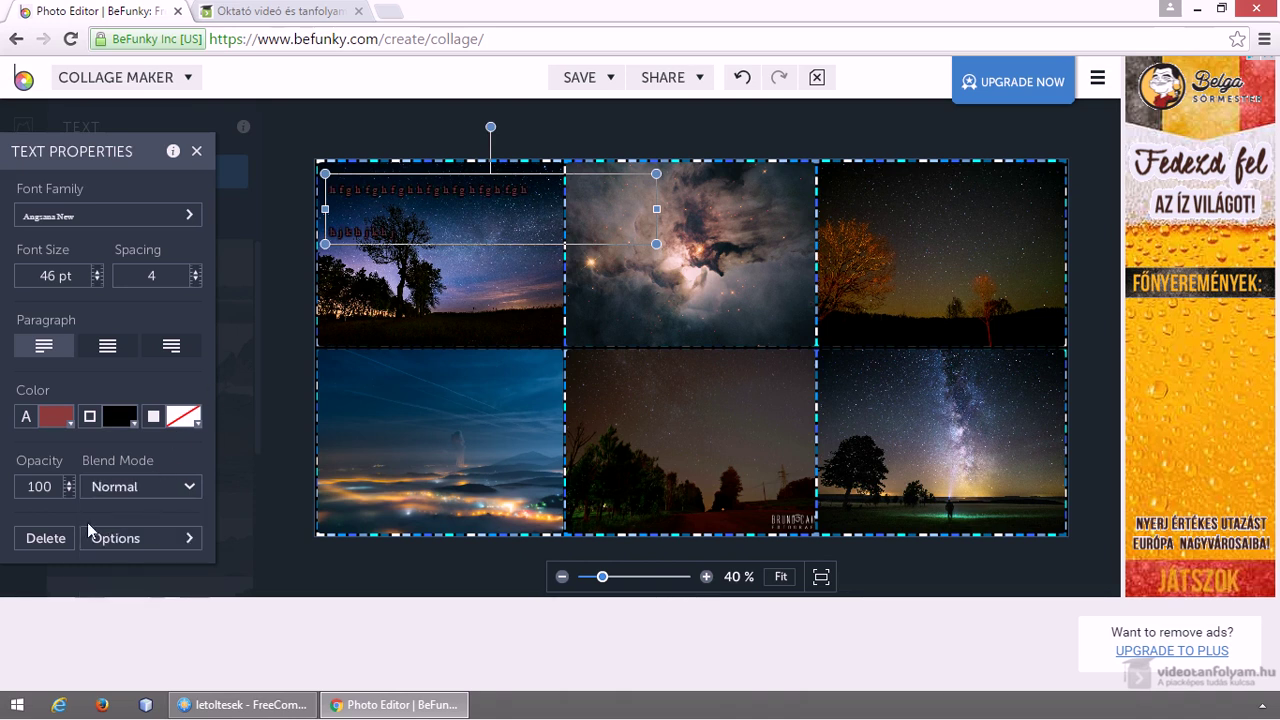
# Delete the text over the upper-left photos from the collage.
pyautogui.click(52, 541)
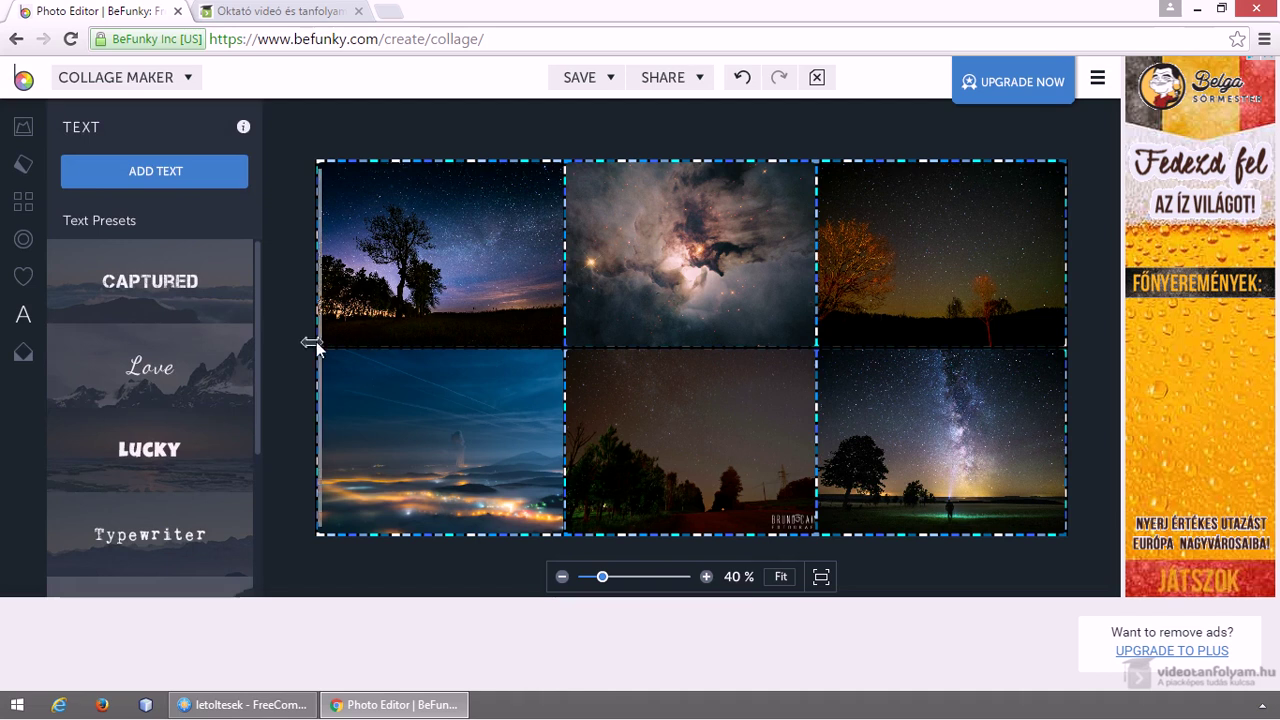
# Browse the text presets, add a text box with the Love preset and delete it.
pyautogui.scroll(-2, 172, 398)
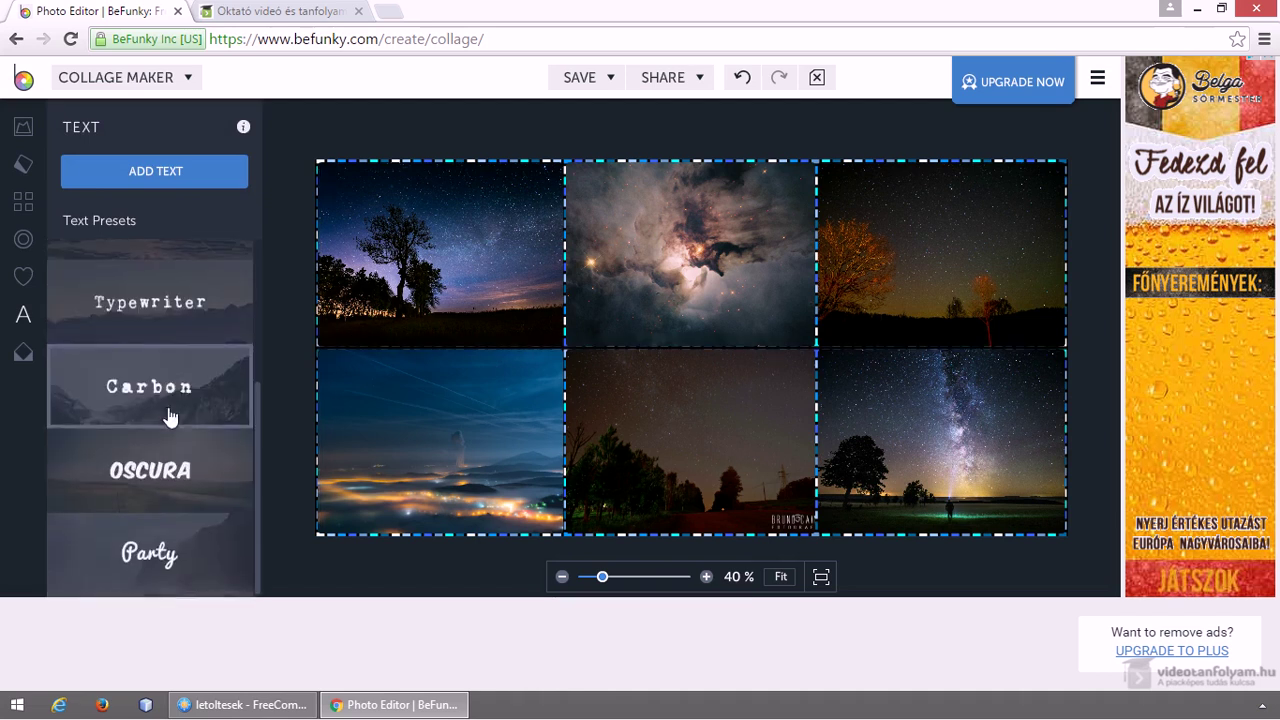
pyautogui.scroll(2, 170, 420)
pyautogui.click(165, 341)
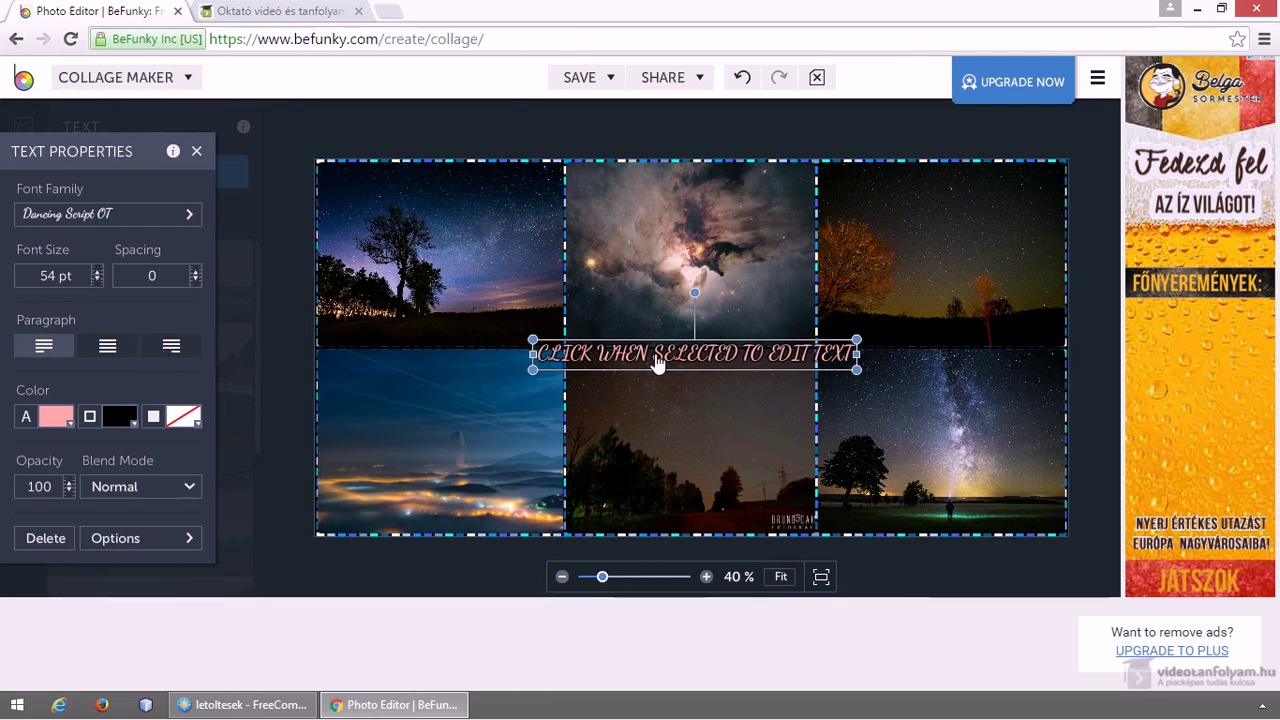
pyautogui.click(60, 542)
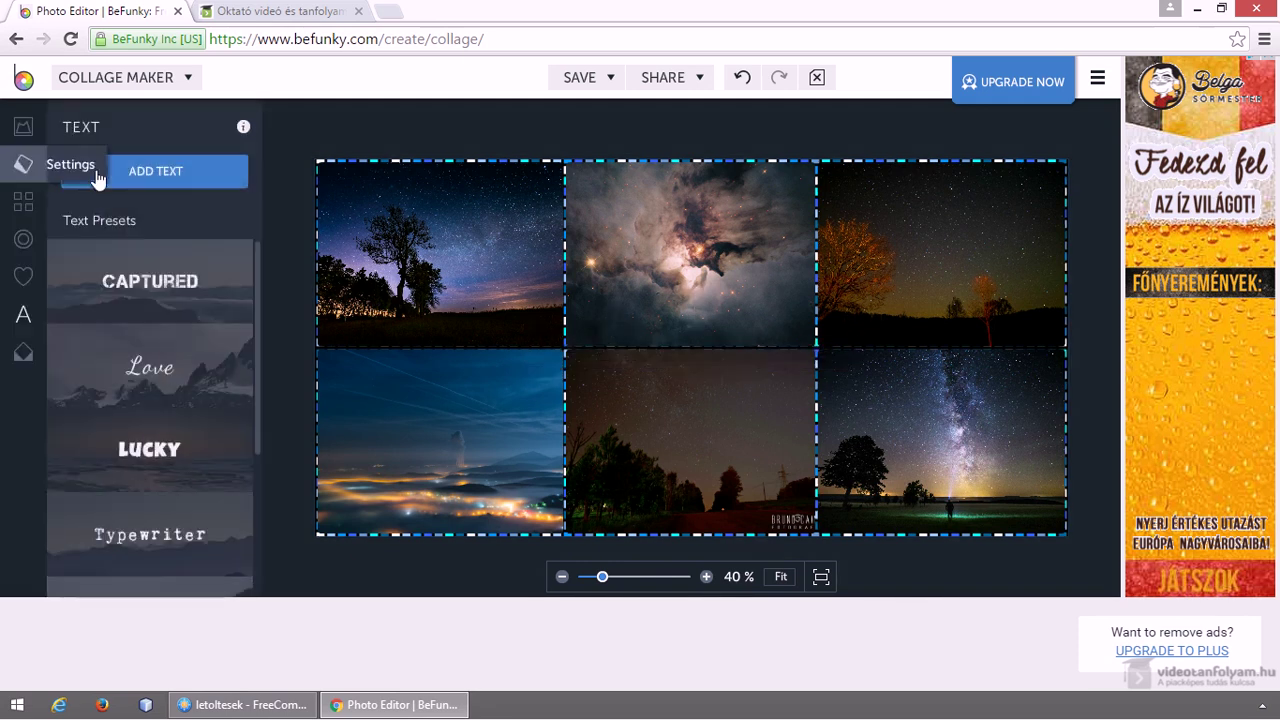
# Swap the top-left photo with the bottom-middle one, the bottom-left with the top-middle one, and the top-right with the top-middle one.
pyautogui.click(38, 126)
pyautogui.moveTo(438, 276); pyautogui.dragTo(646, 413)
pyautogui.moveTo(486, 406); pyautogui.dragTo(699, 277)
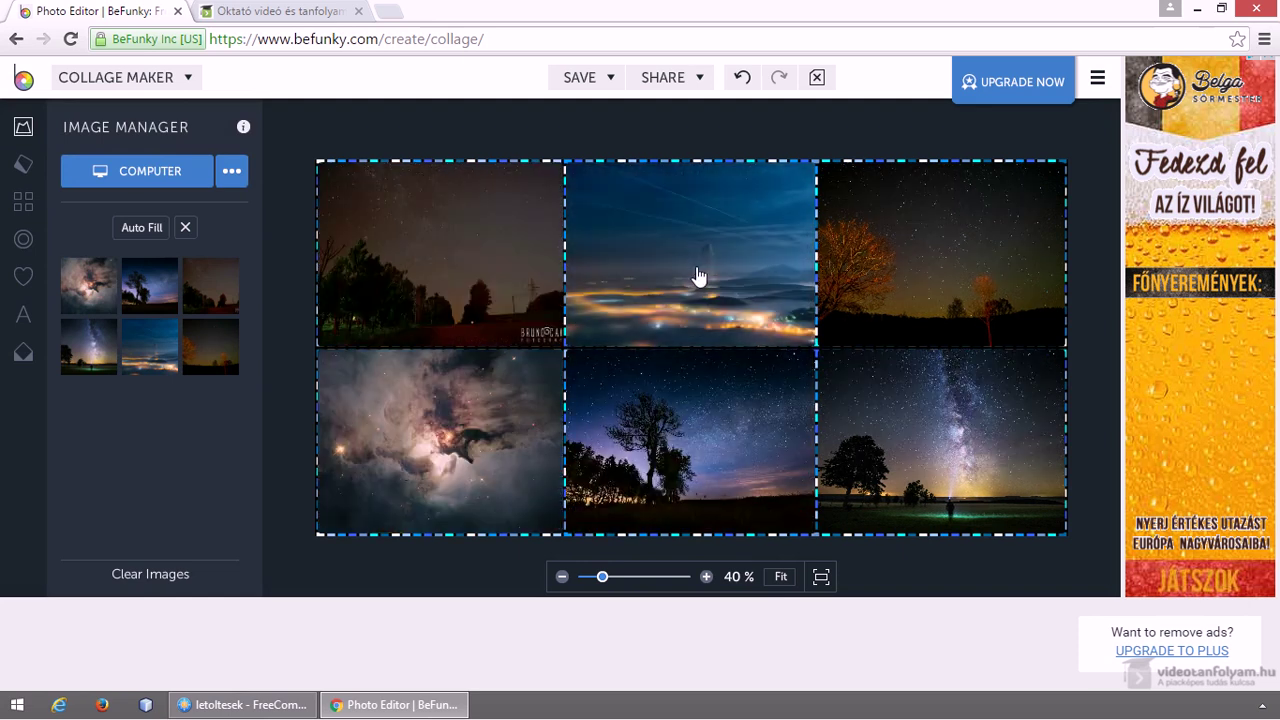
pyautogui.moveTo(921, 263); pyautogui.dragTo(700, 263)
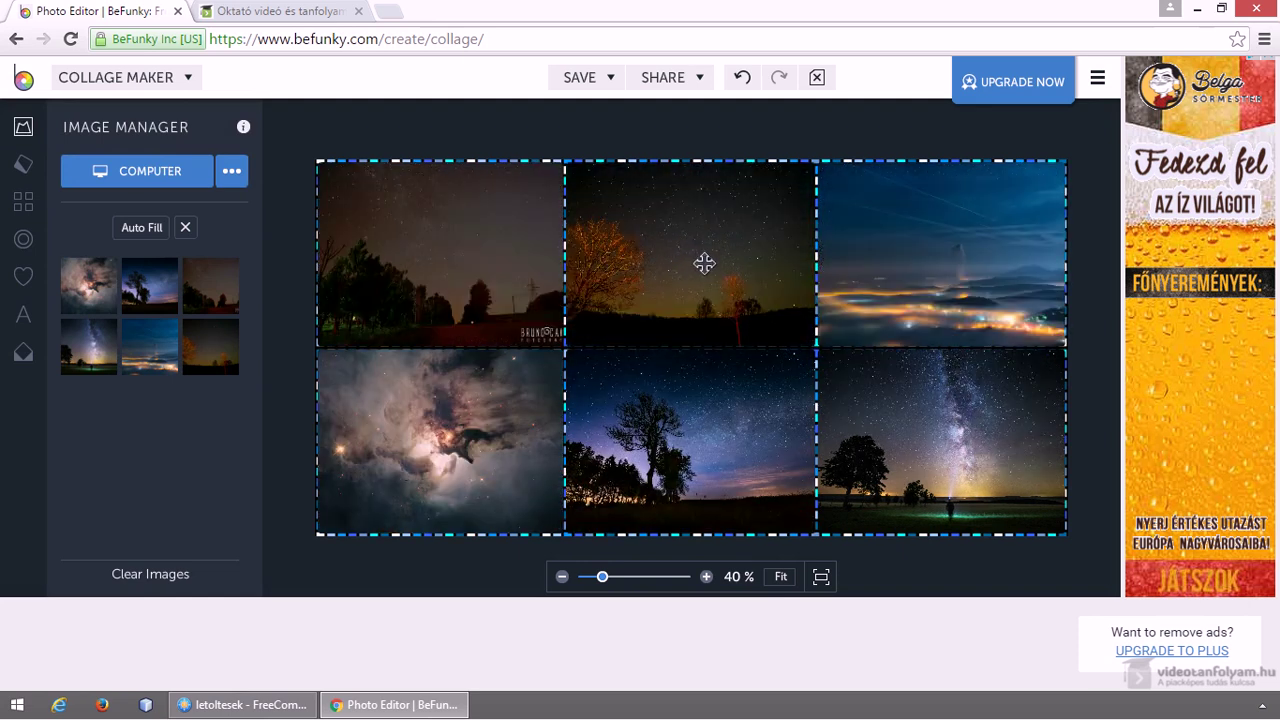
# Try #7B4343 as the collage's background color, then set the background to white, #FFFFFF.
pyautogui.click(23, 164)
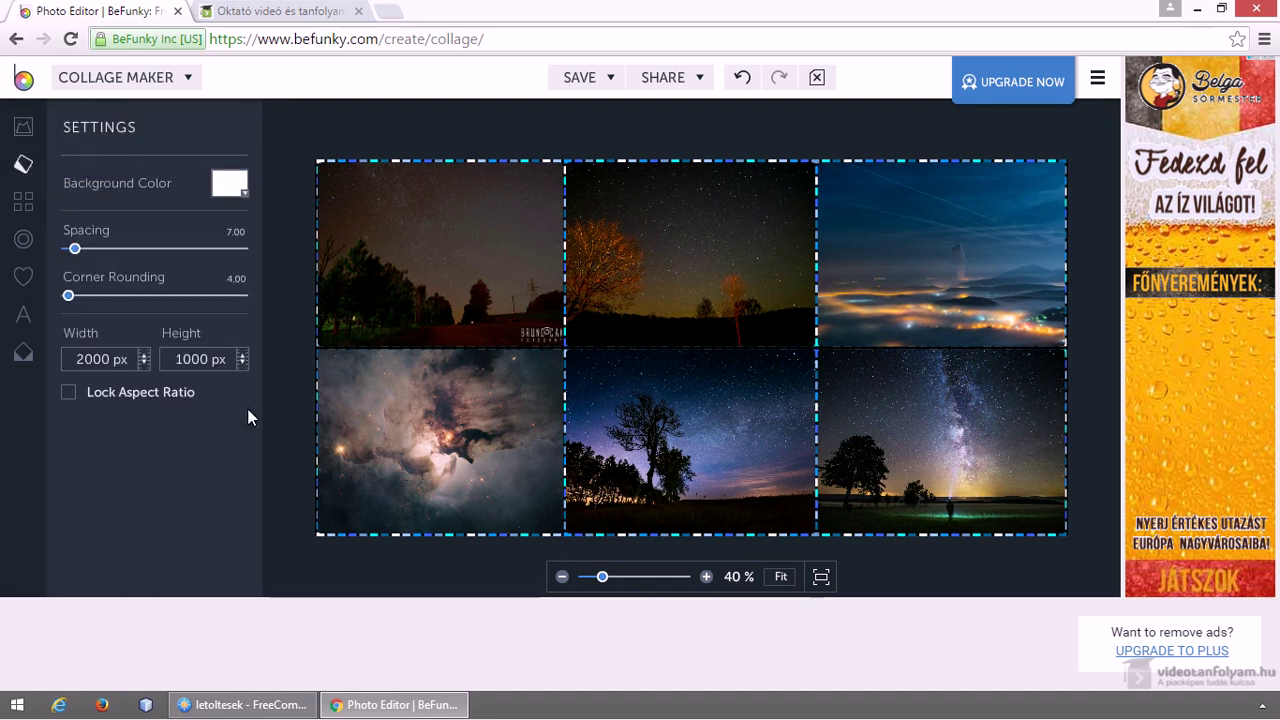
pyautogui.click(229, 183)
pyautogui.click(372, 318)
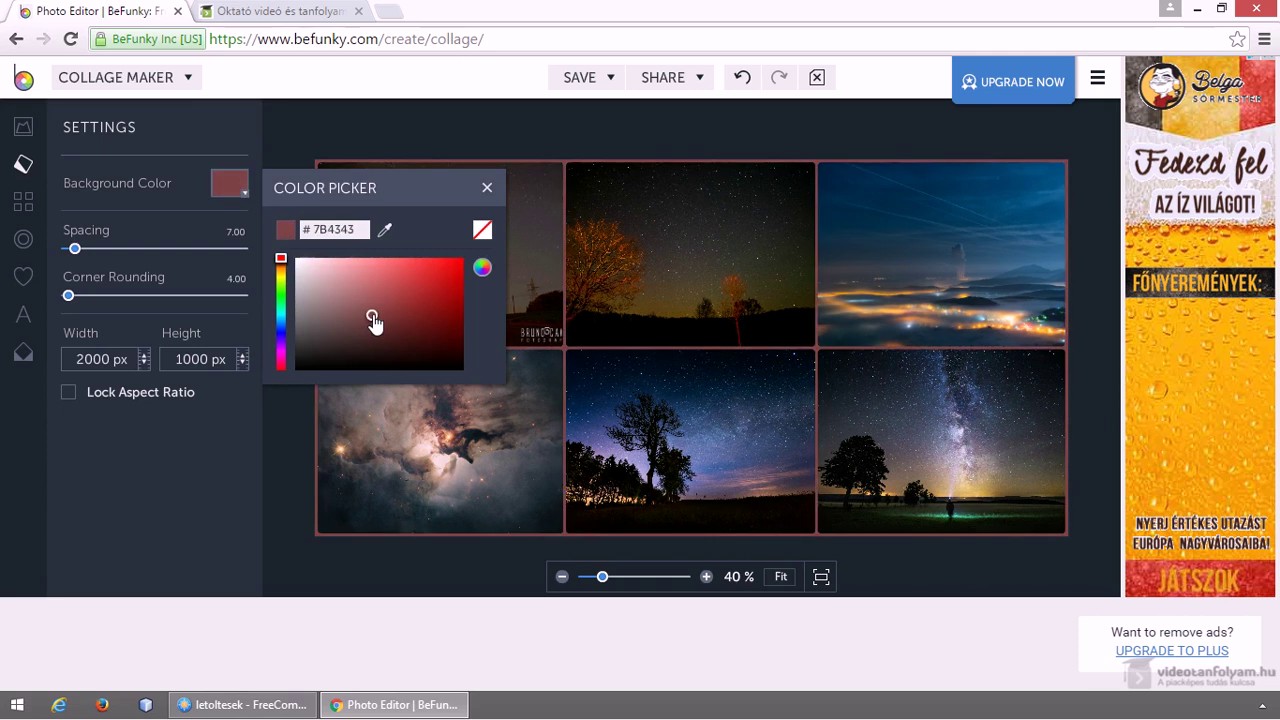
pyautogui.moveTo(360, 300)
pyautogui.mouseDown()
pyautogui.moveTo(257, 206)
pyautogui.moveTo(250, 182)
pyautogui.mouseUp()
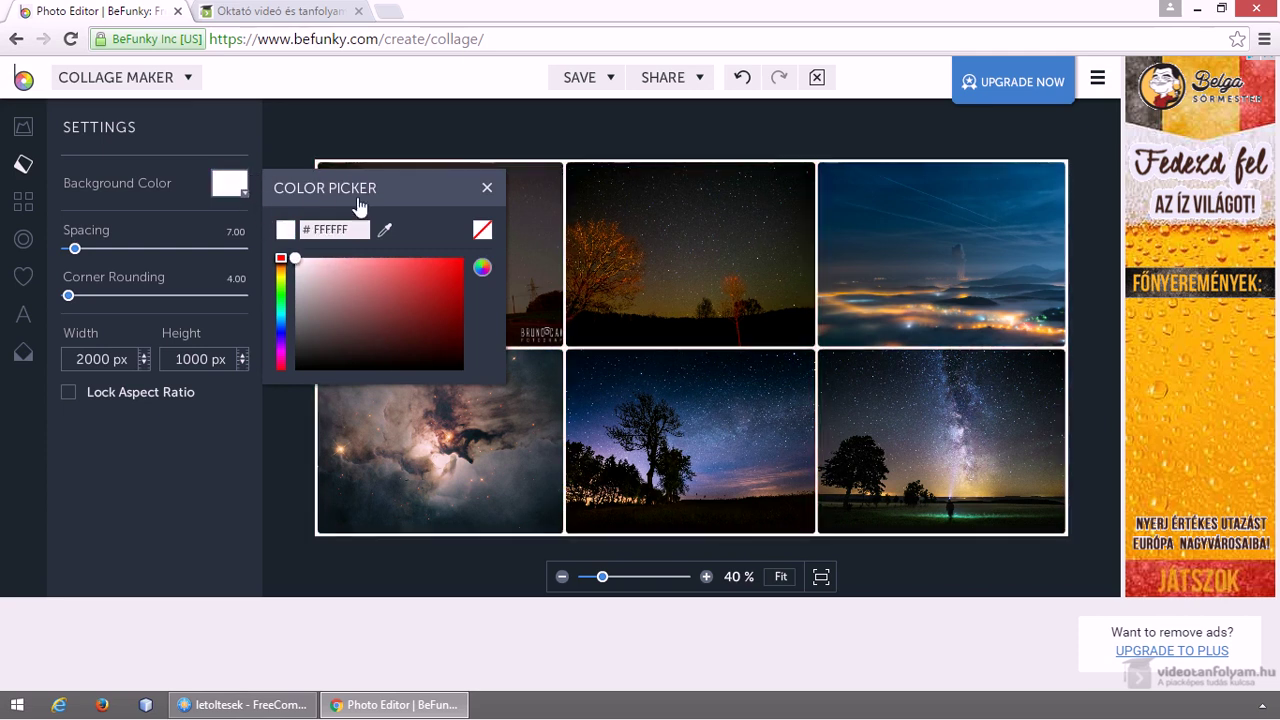
pyautogui.click(363, 125)
# Look through the Grid layout presets and the pattern categories available for the collage.
pyautogui.click(23, 200)
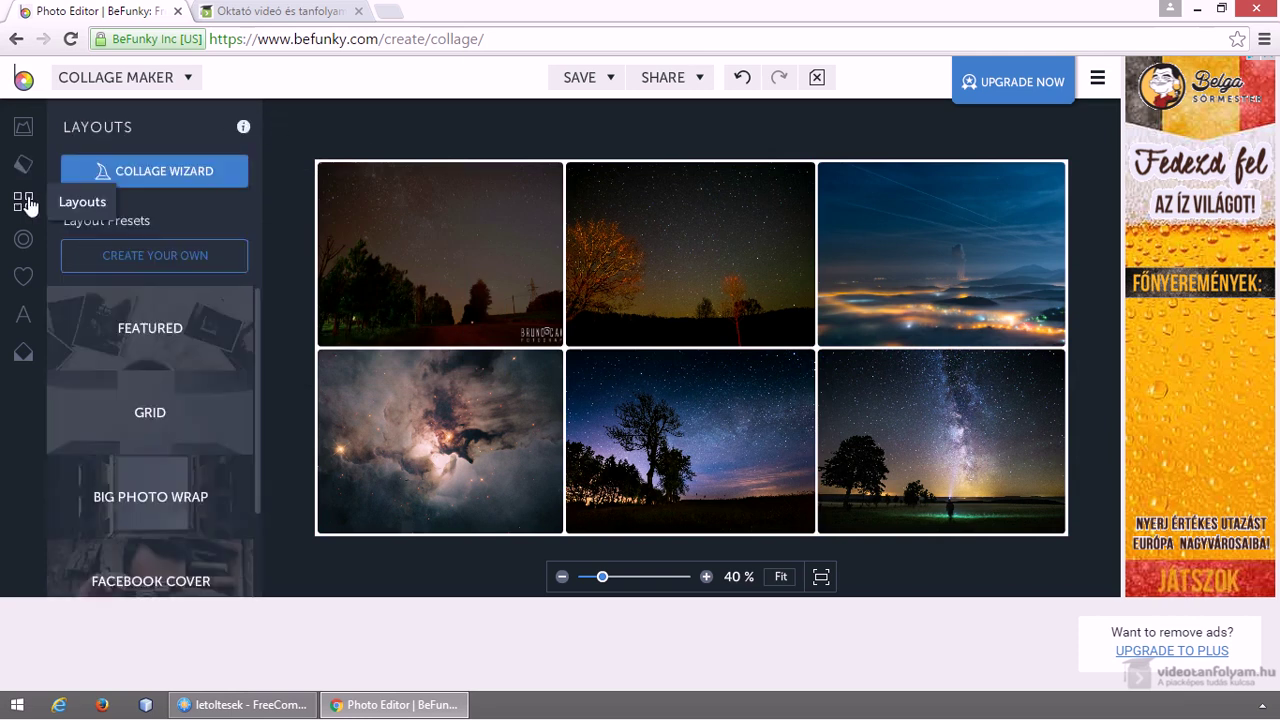
pyautogui.click(186, 403)
pyautogui.scroll(-3, 186, 403)
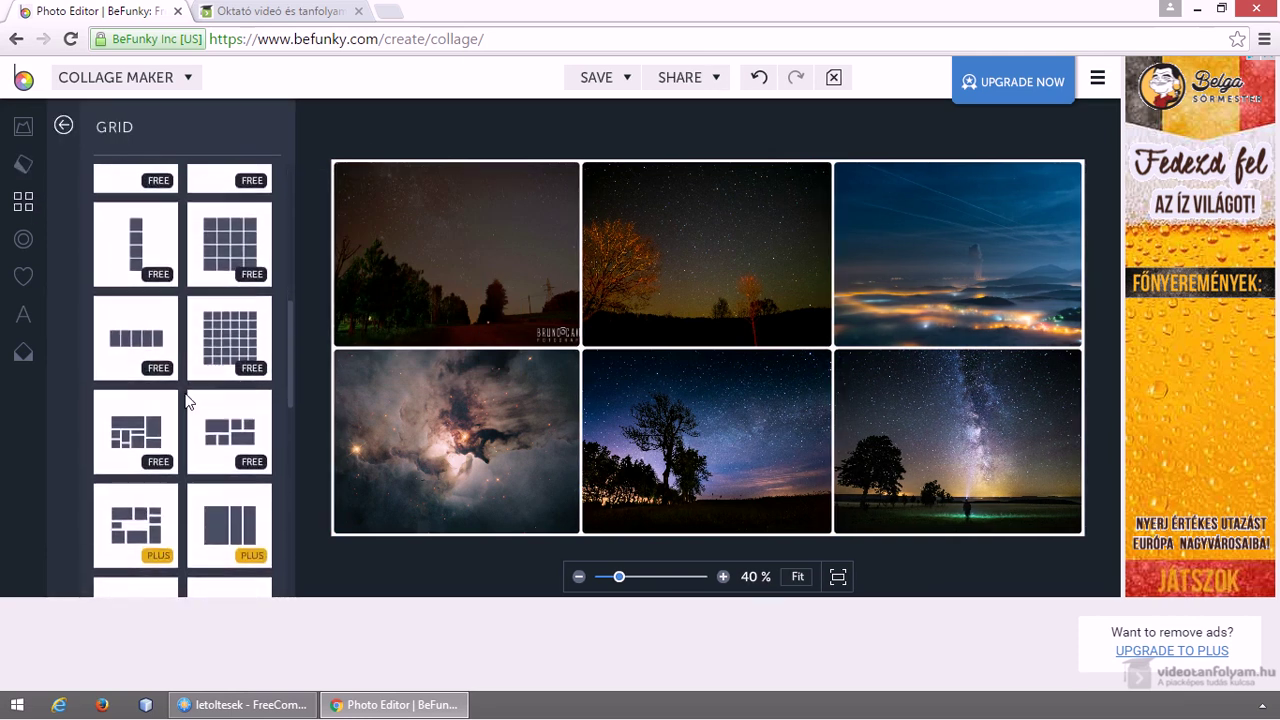
pyautogui.scroll(-10, 186, 403)
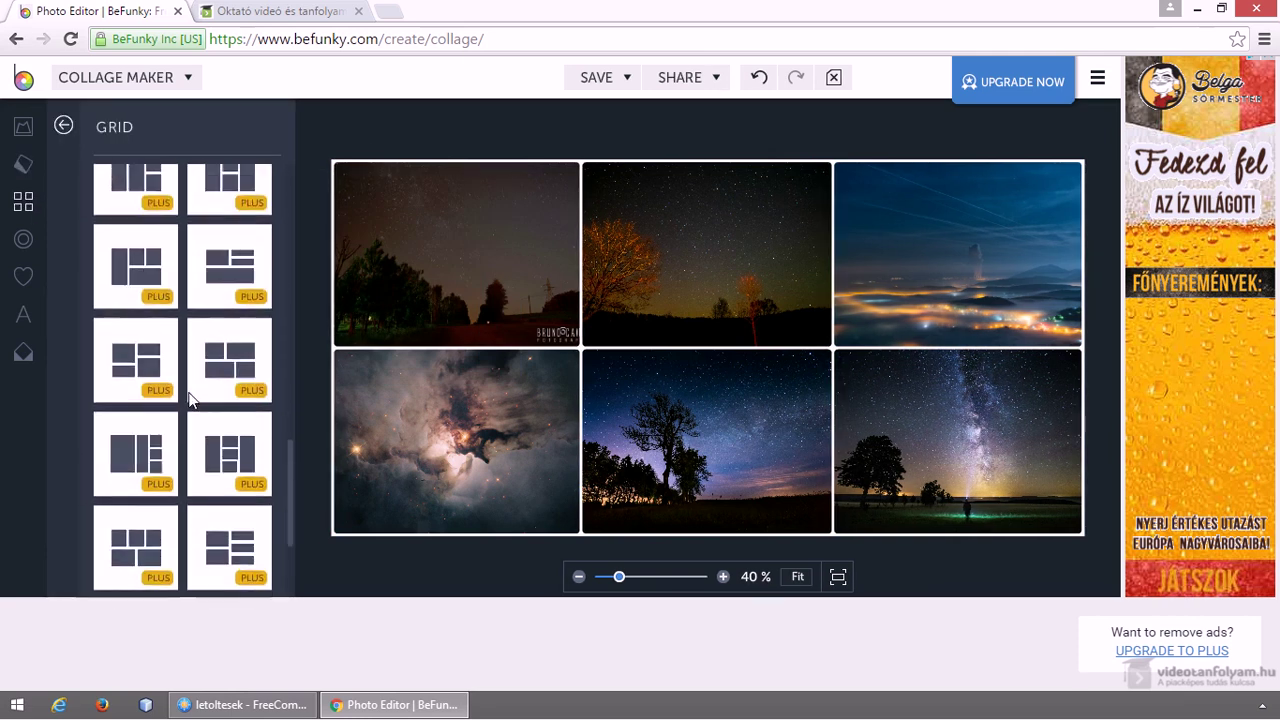
pyautogui.scroll(8, 250, 404)
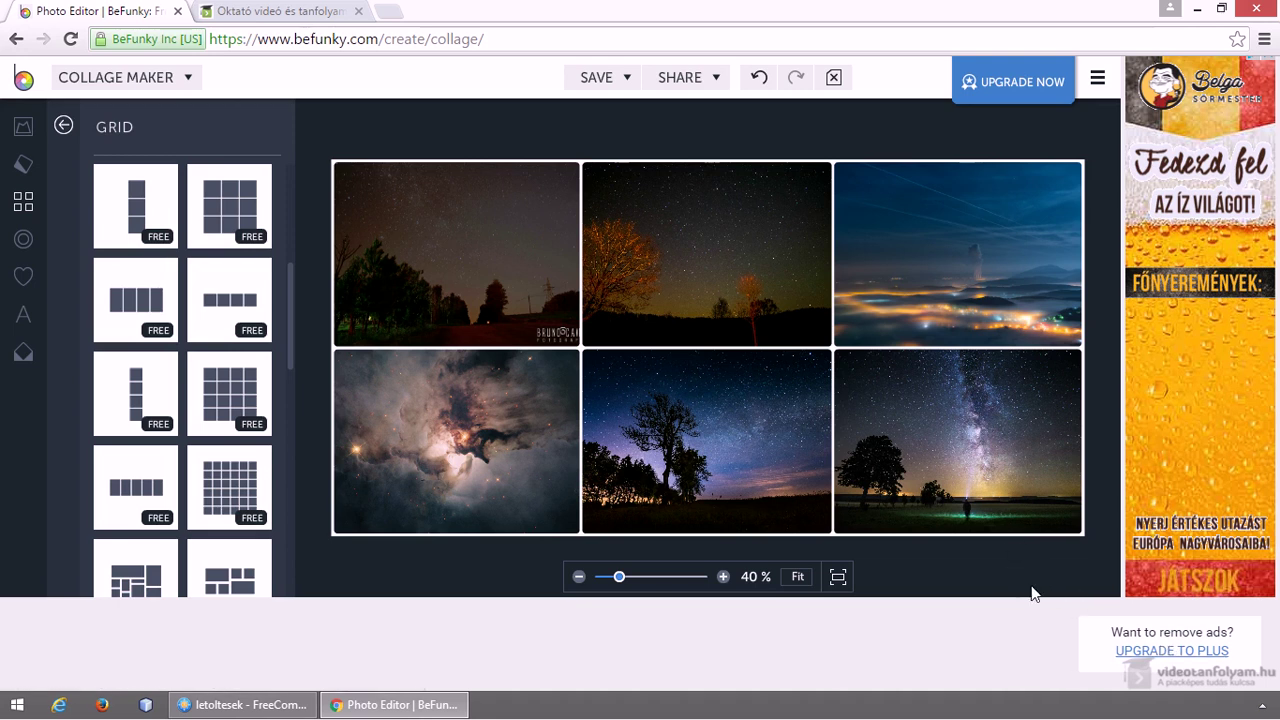
pyautogui.click(23, 239)
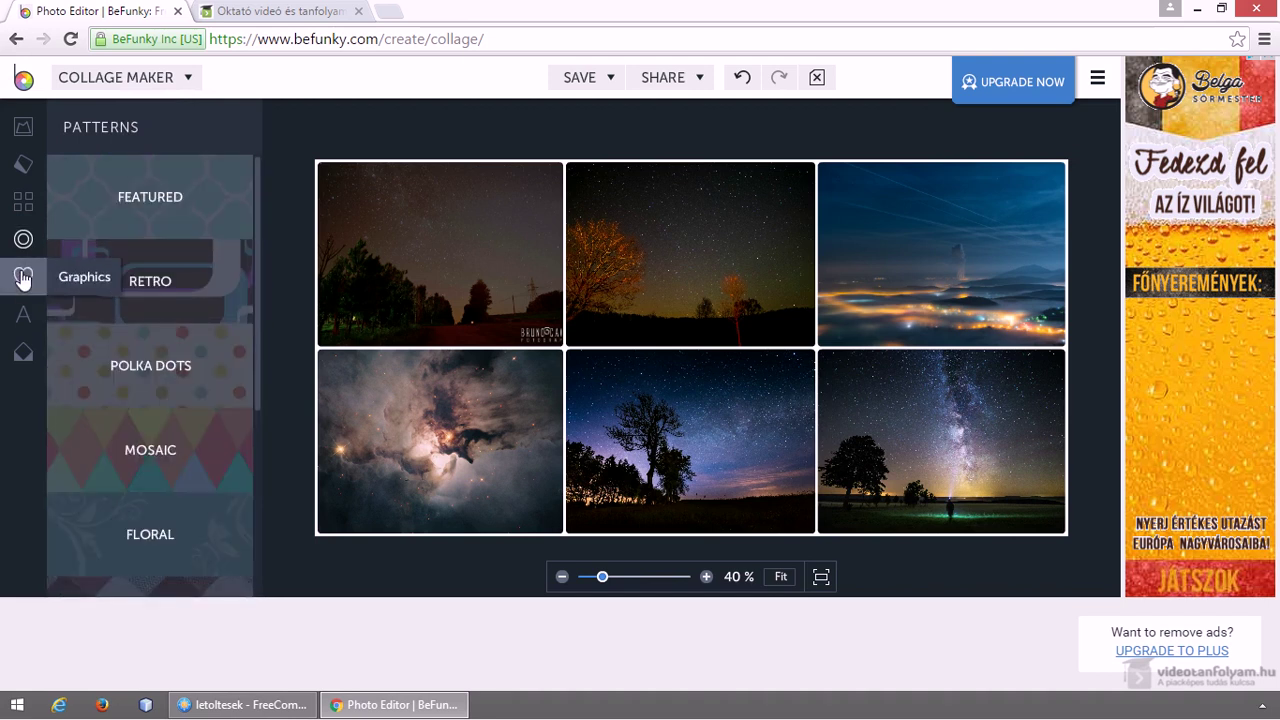
# Add the spiky-edged red heart from the Love graphics, move it across the collage, and delete it.
pyautogui.click(23, 277)
pyautogui.scroll(-10, 183, 314)
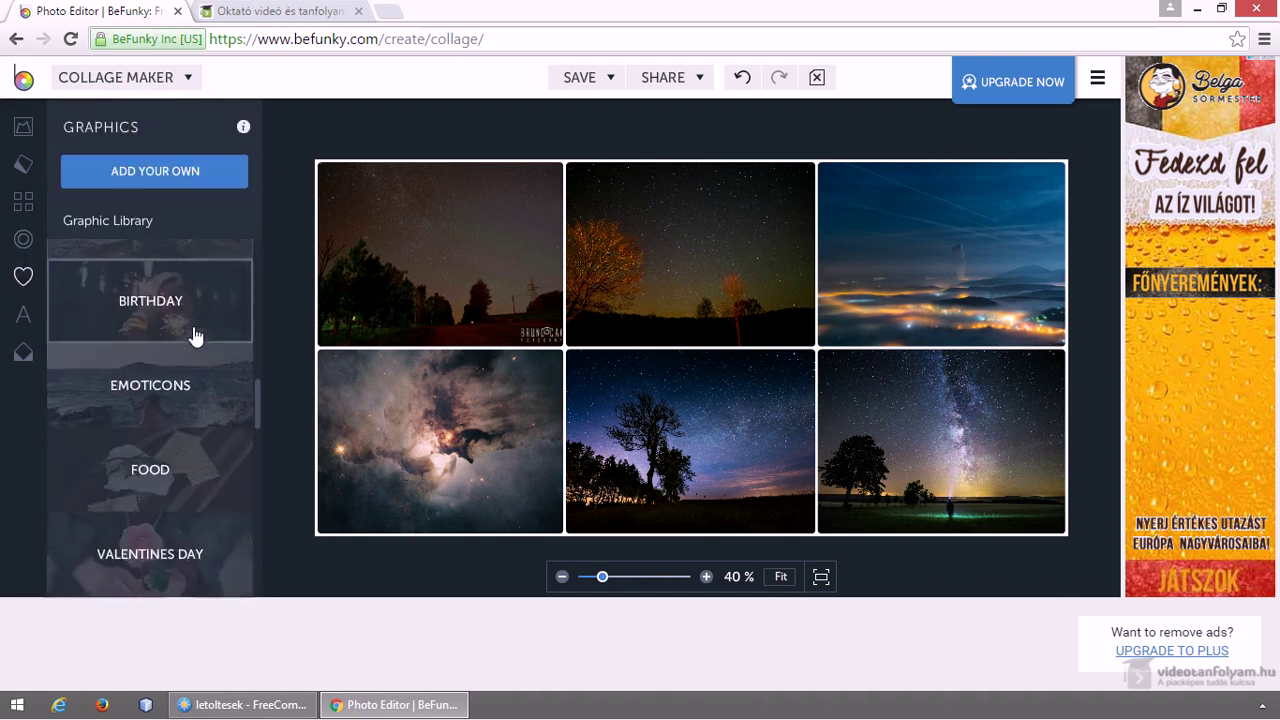
pyautogui.click(197, 364)
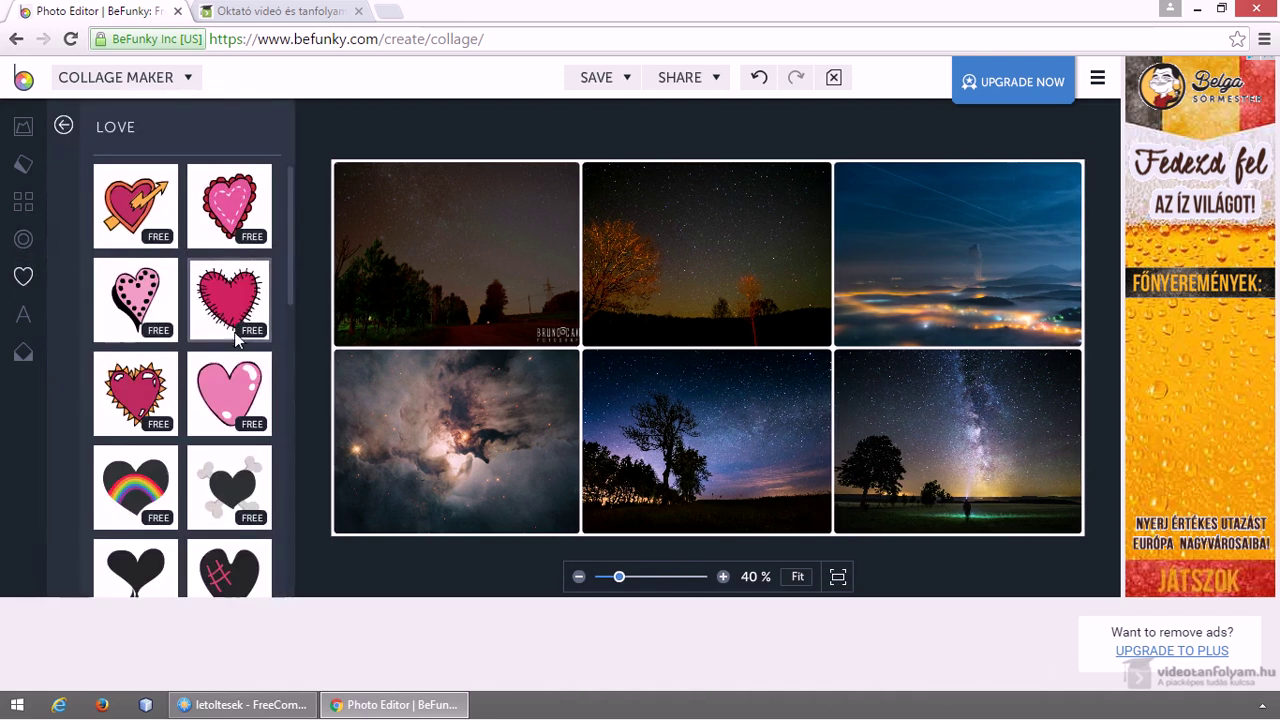
pyautogui.scroll(-3, 243, 347)
pyautogui.scroll(-5, 243, 347)
pyautogui.scroll(8, 250, 360)
pyautogui.click(232, 305)
pyautogui.moveTo(664, 328); pyautogui.dragTo(858, 408)
pyautogui.press('Delete')
pyautogui.click(32, 320)
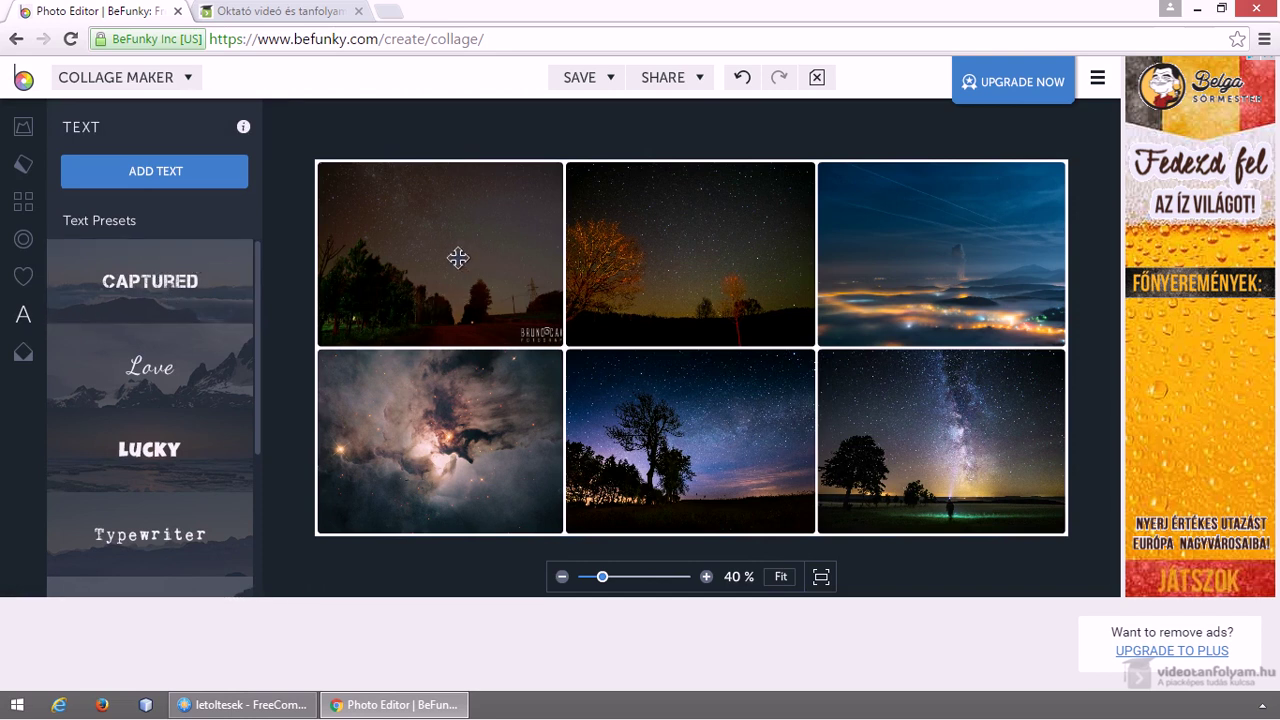
# Start saving the collage to the computer, comparing the PNG and JPG formats and choosing JPG.
pyautogui.click(611, 80)
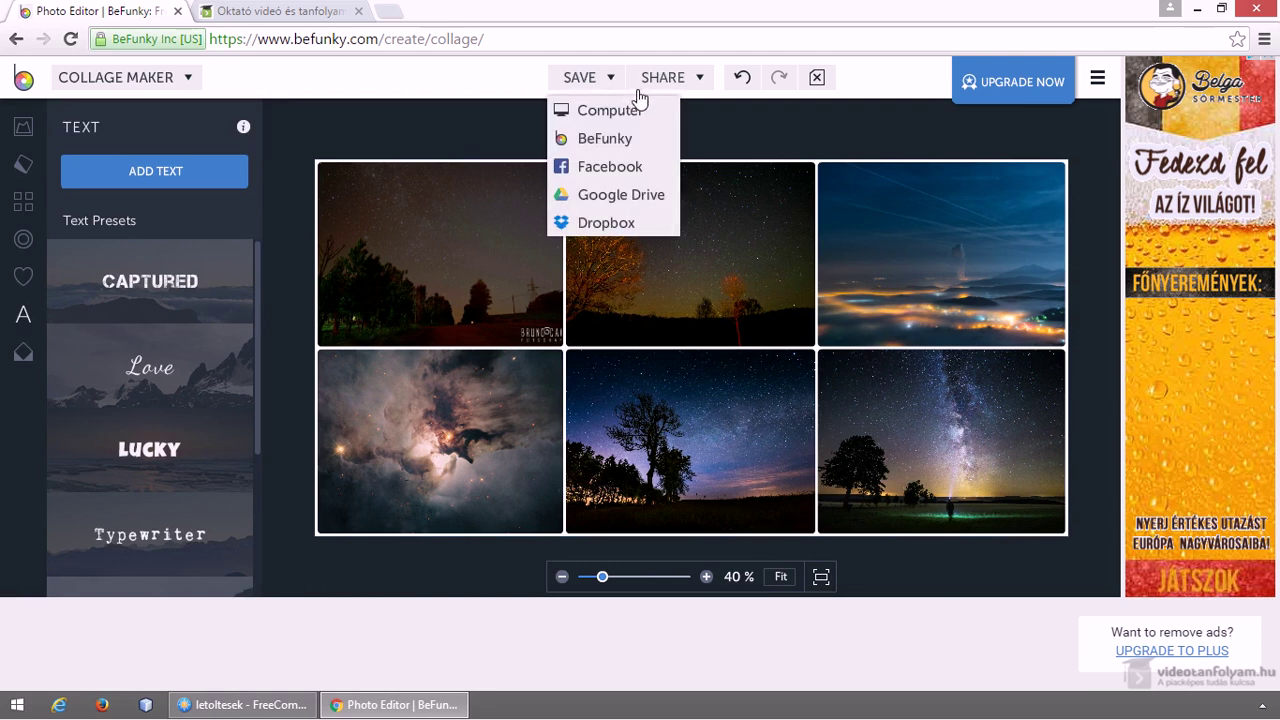
pyautogui.click(601, 110)
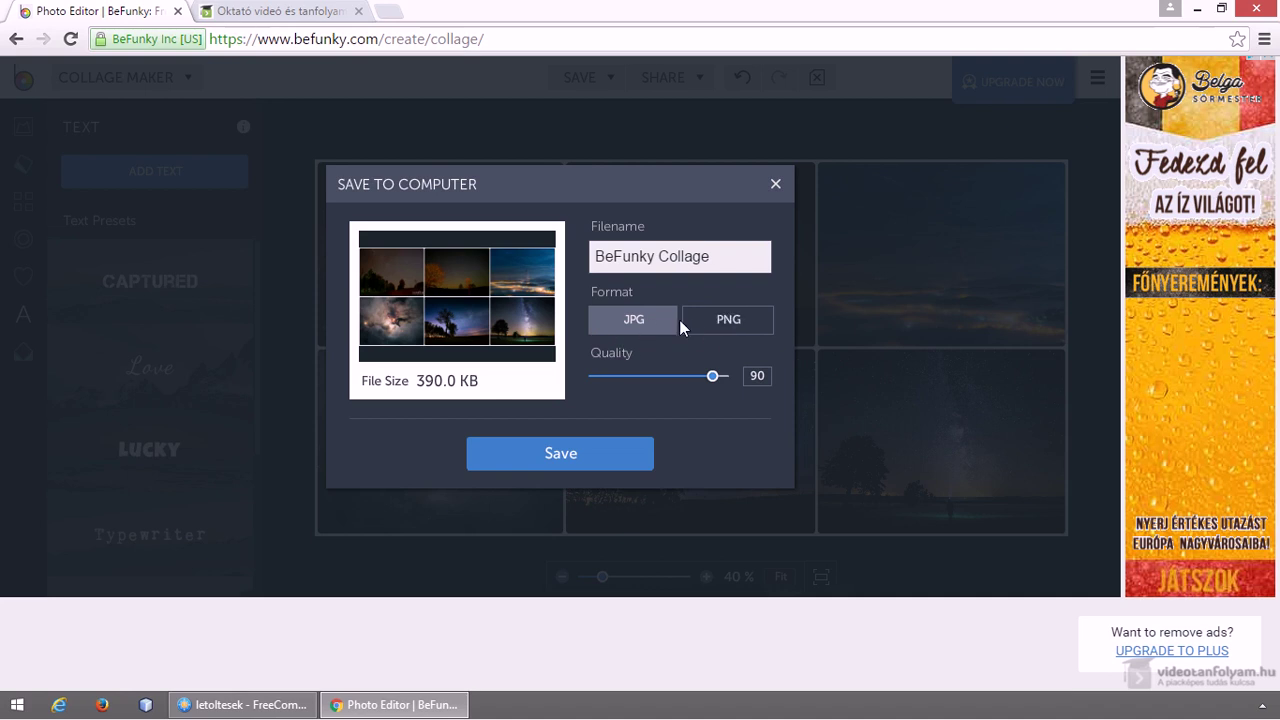
pyautogui.click(710, 325)
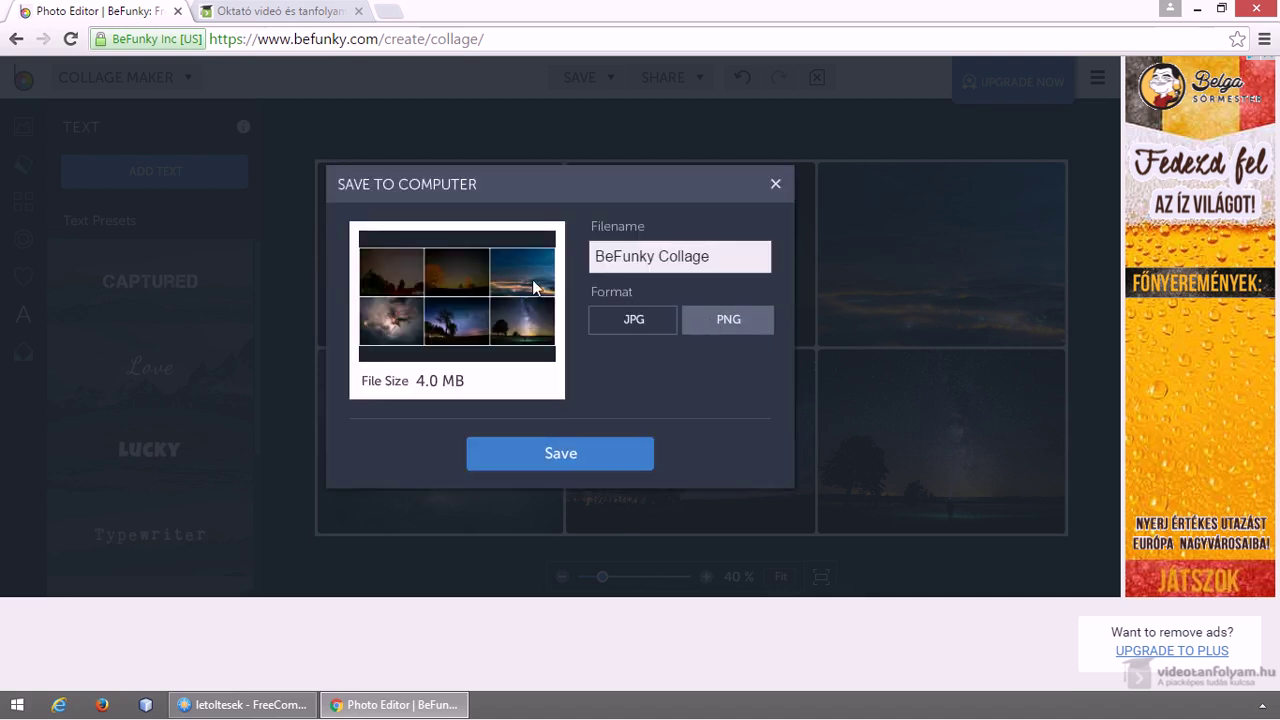
pyautogui.click(620, 325)
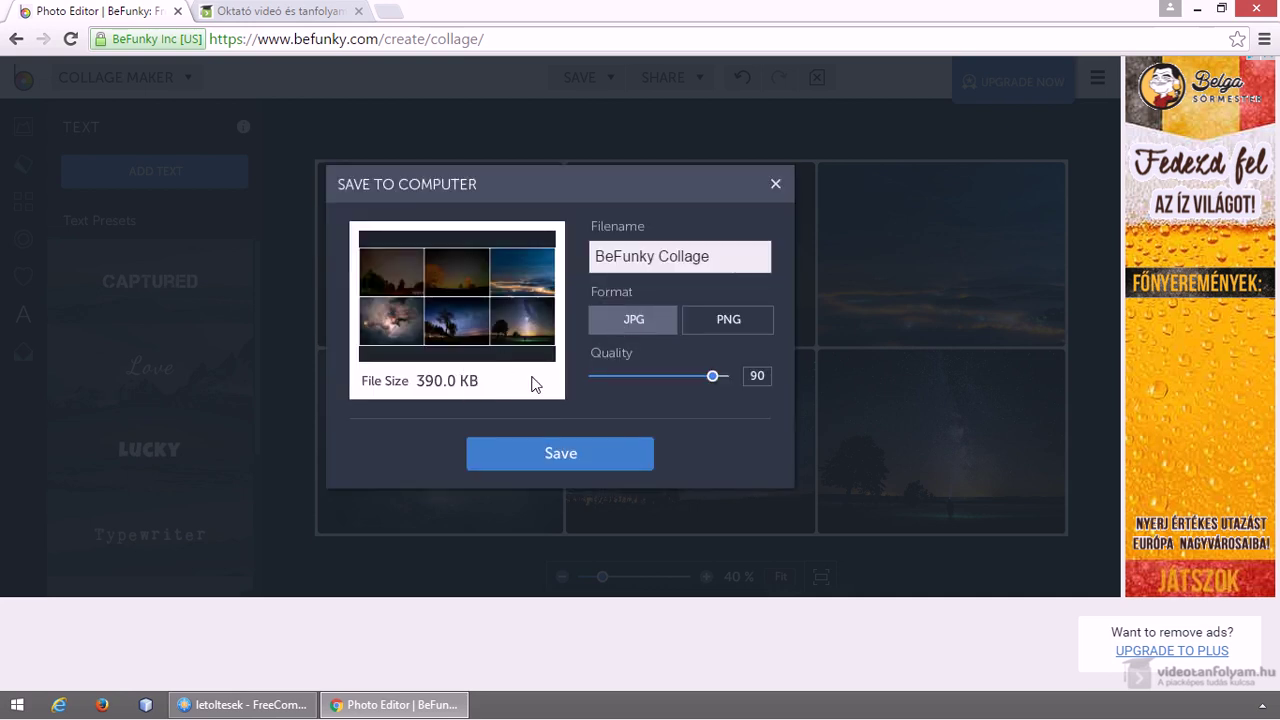
pyautogui.click(722, 325)
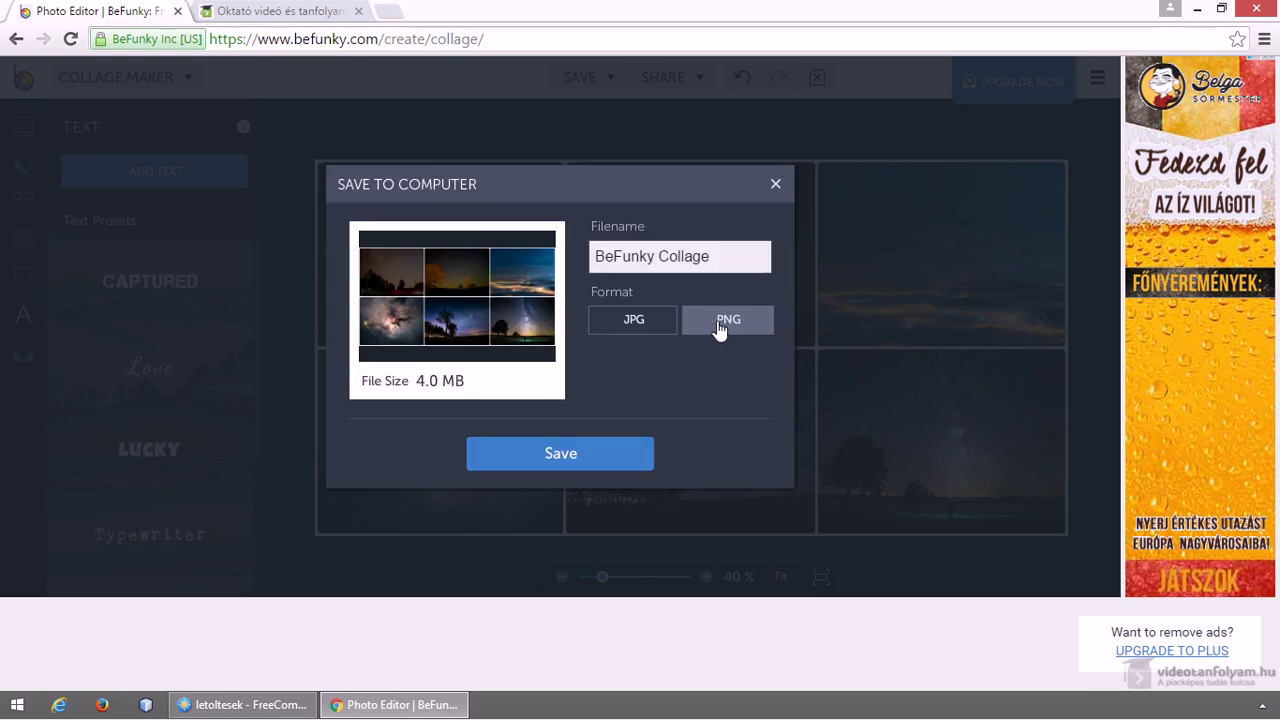
pyautogui.click(655, 325)
# Set the JPG quality to 90 and save the collage as BeFunky Collage in the letoltesek folder.
pyautogui.moveTo(713, 378); pyautogui.dragTo(740, 384)
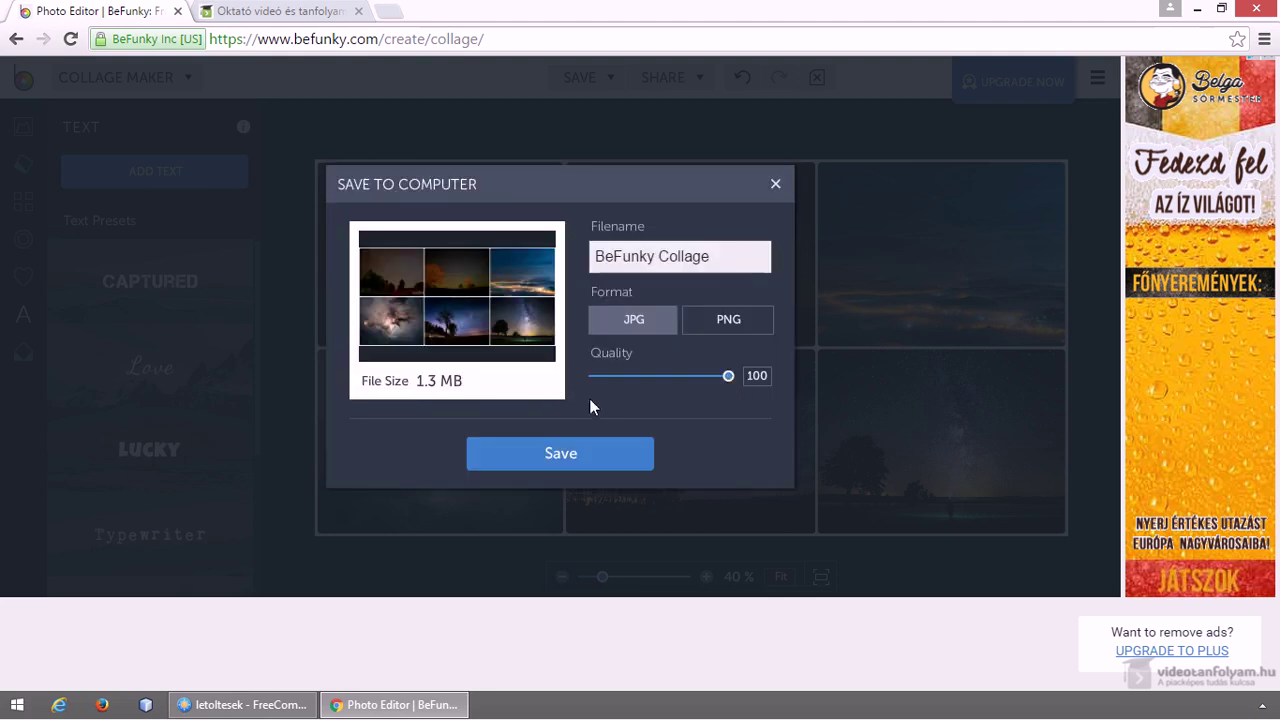
pyautogui.moveTo(729, 378); pyautogui.dragTo(712, 378)
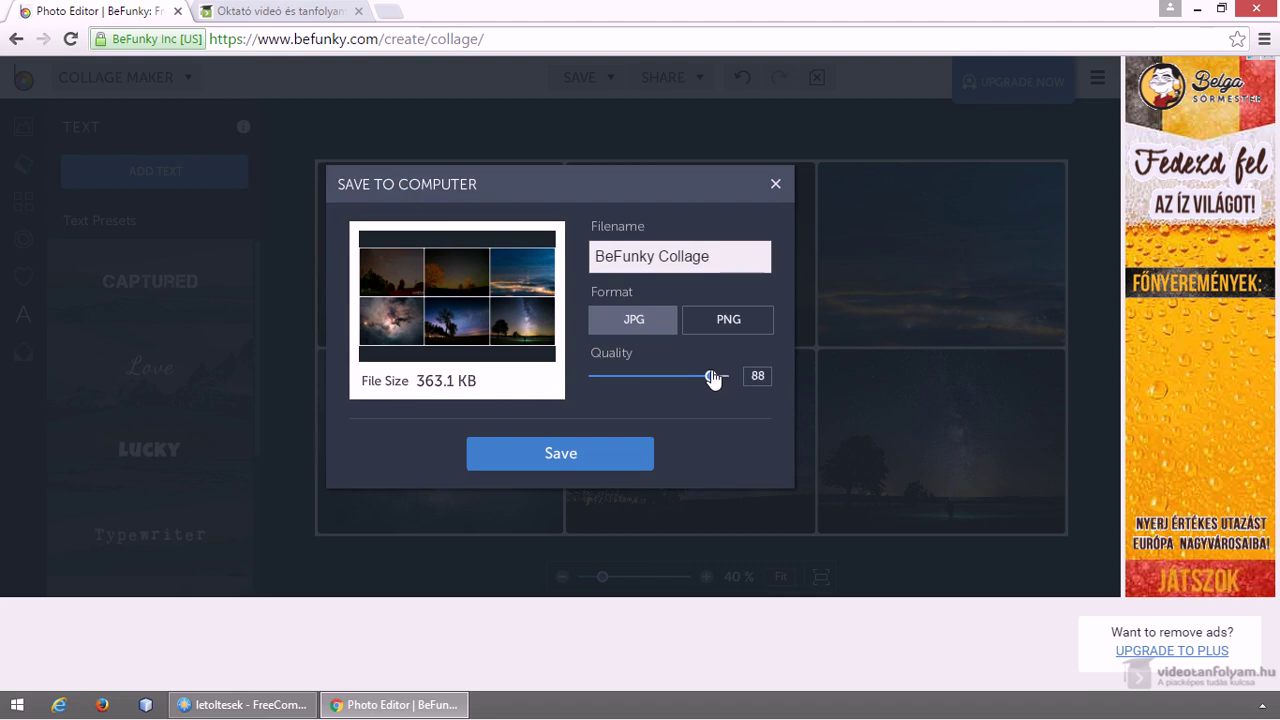
pyautogui.moveTo(713, 378); pyautogui.dragTo(716, 378)
pyautogui.moveTo(716, 378); pyautogui.dragTo(715, 378)
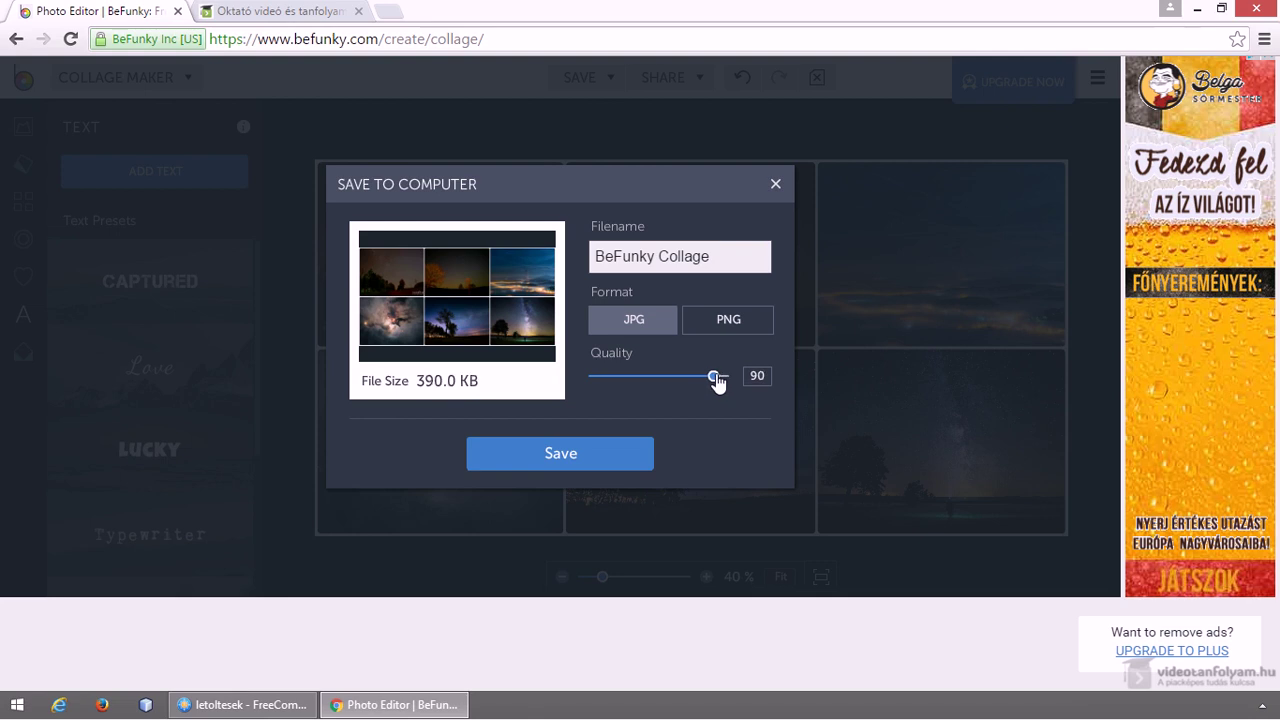
pyautogui.click(615, 452)
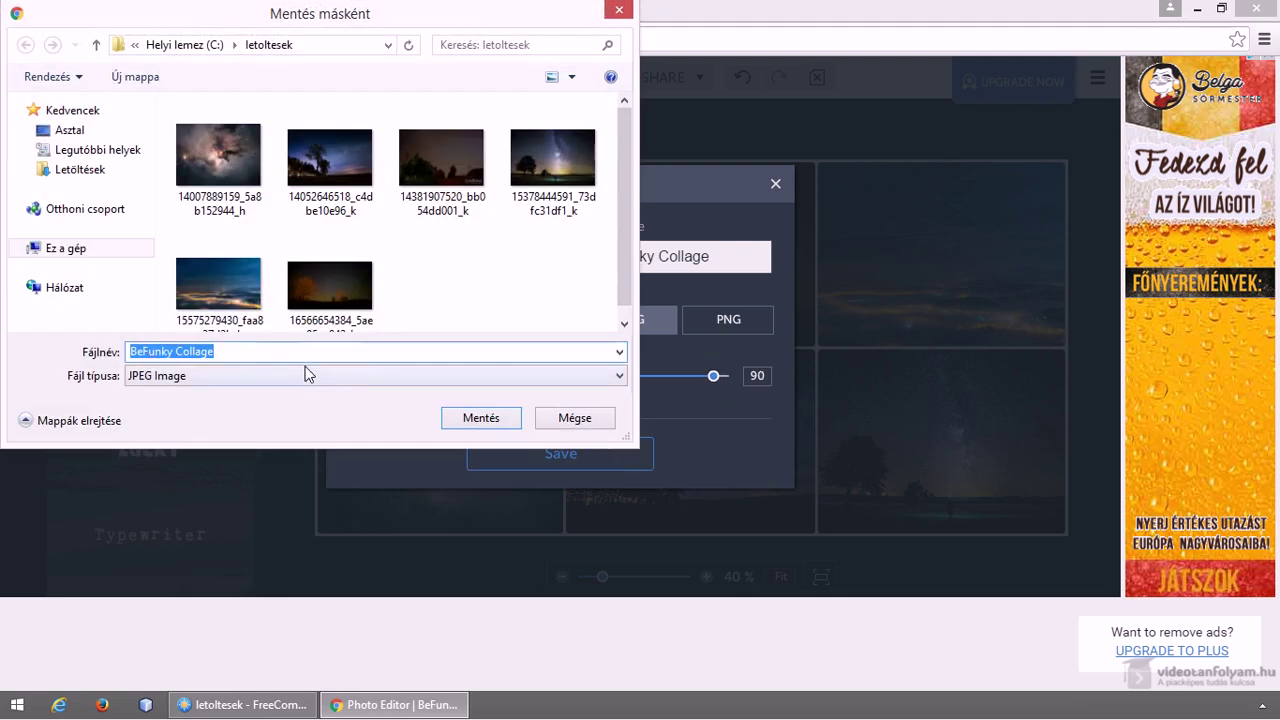
pyautogui.click(498, 428)
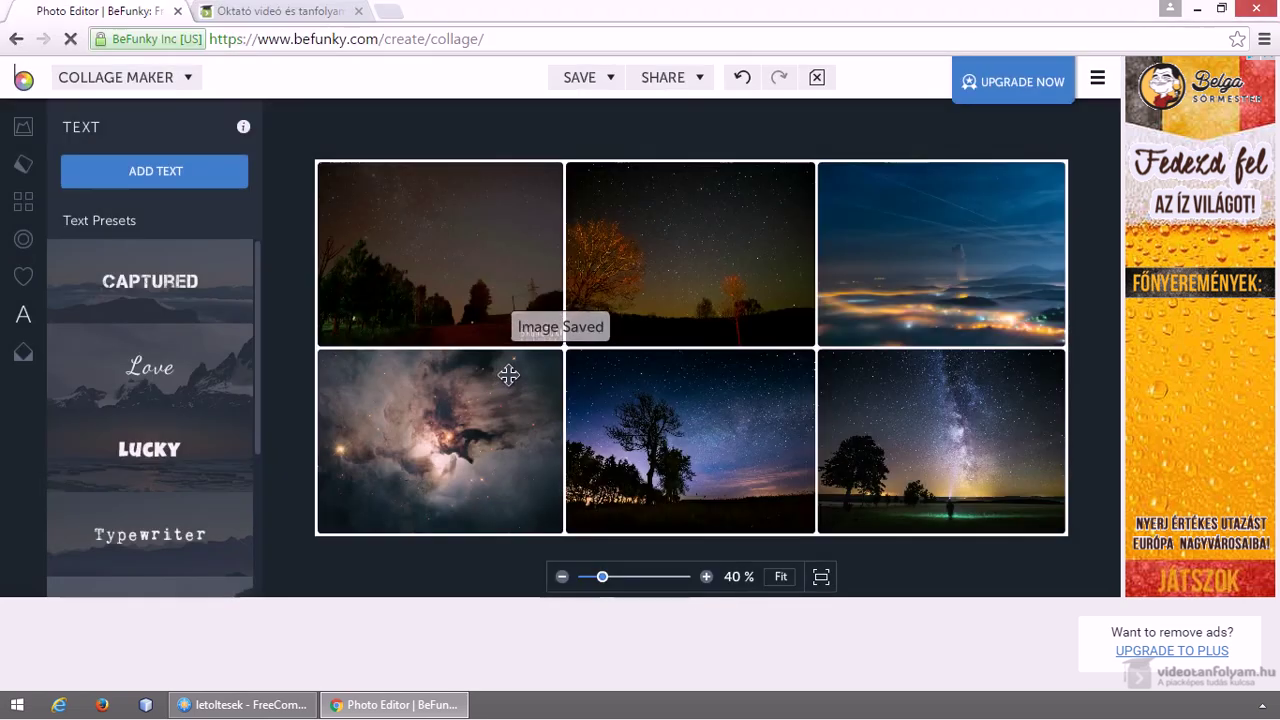
# Switch to FreeCommander, view the saved BeFunky Collage.jpg, close the viewer, and return to the collage editor in Chrome.
pyautogui.hotkey('alt', 'Tab')
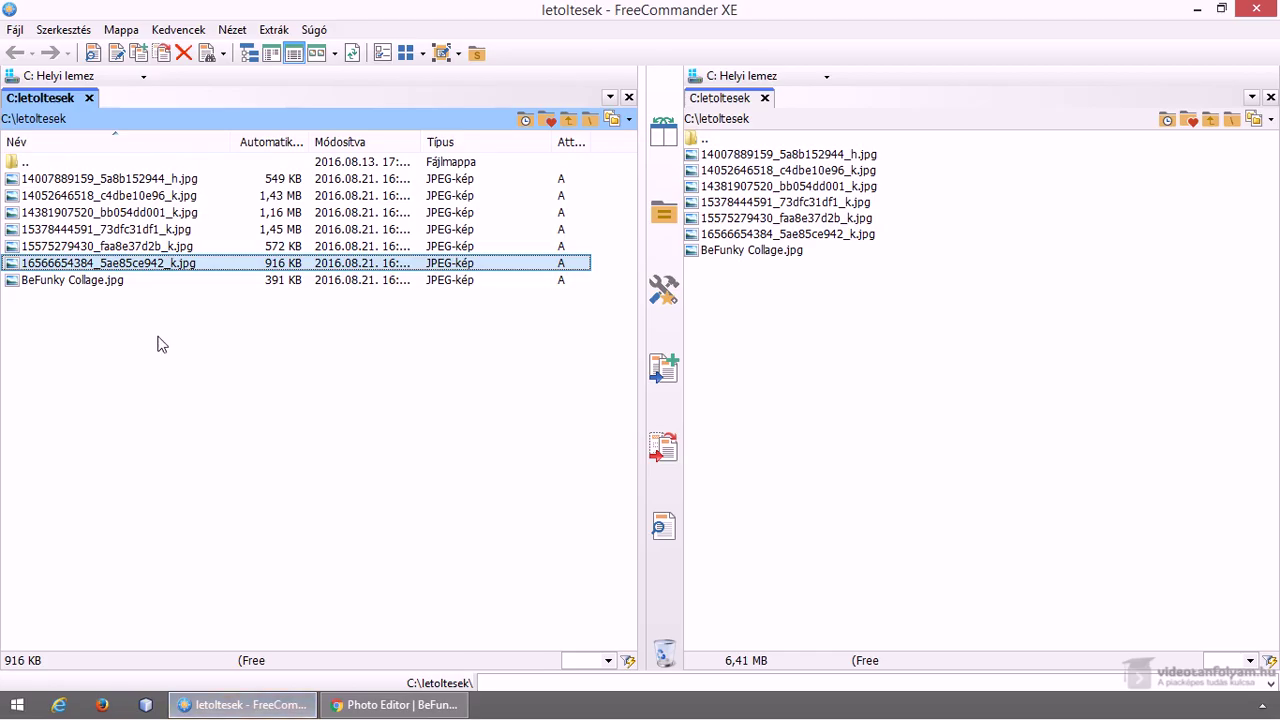
pyautogui.press('Down')
pyautogui.press('Return')
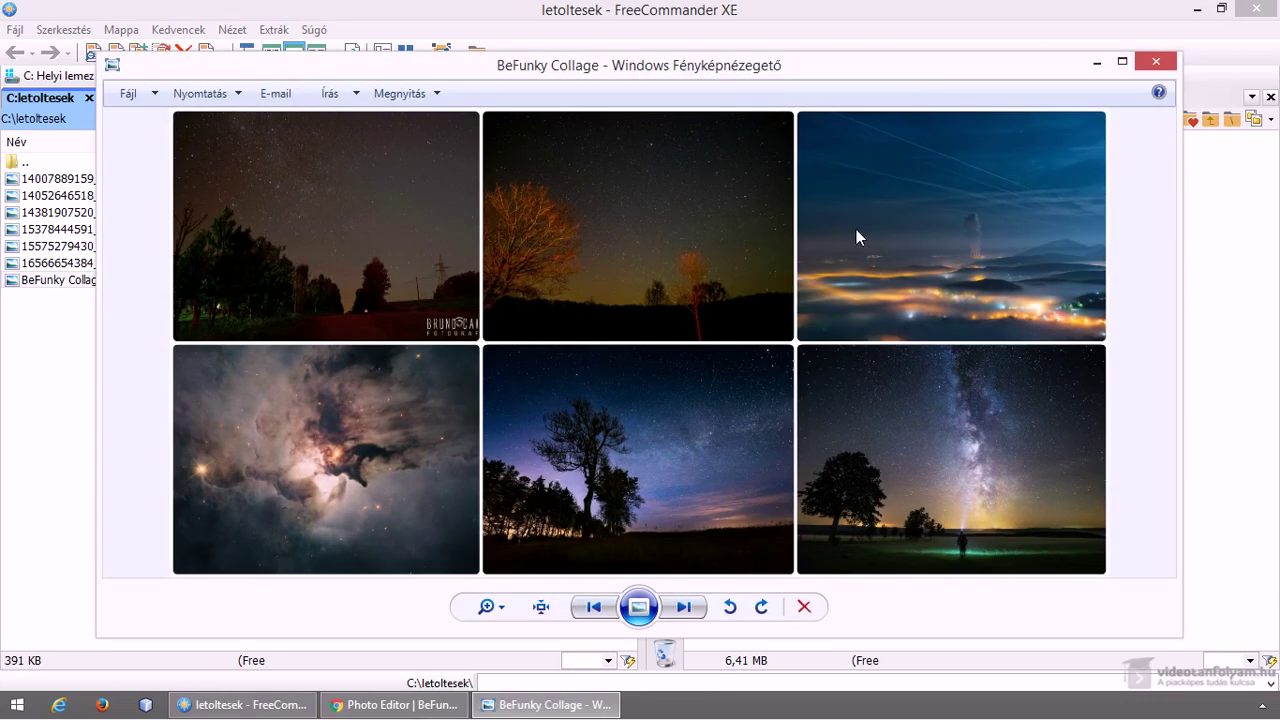
pyautogui.click(1153, 63)
pyautogui.click(445, 705)
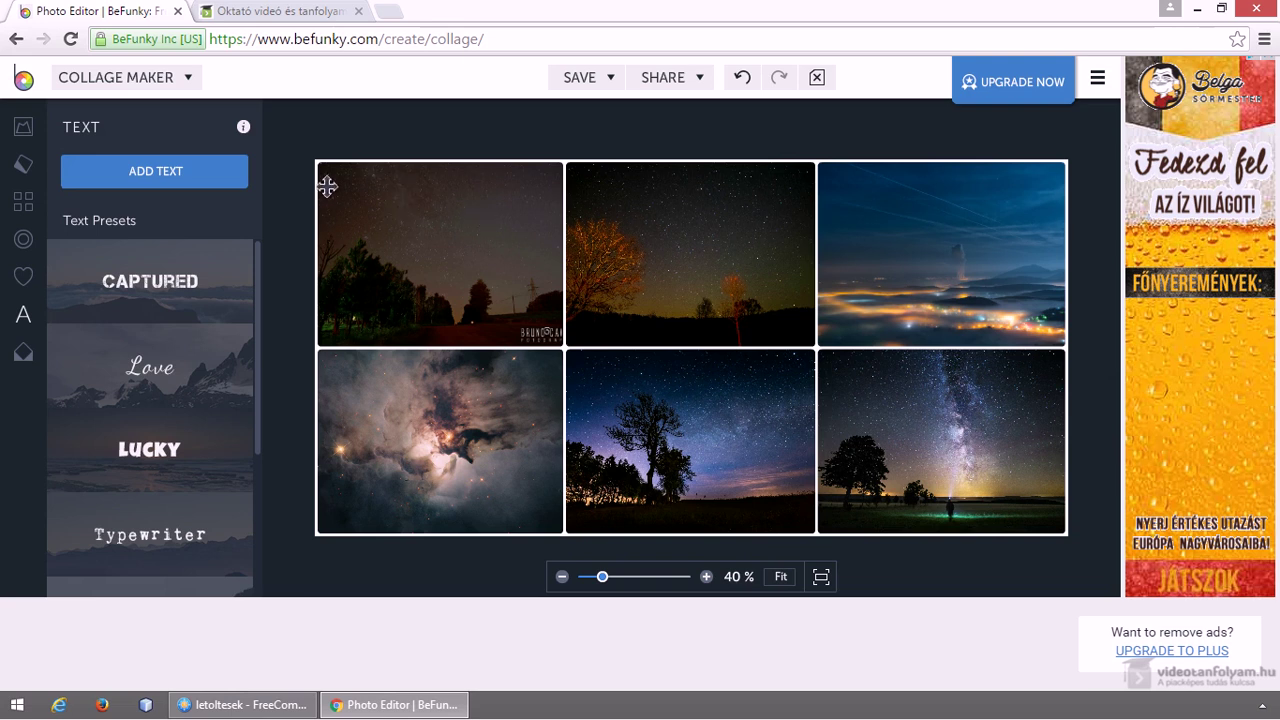
# Delete the Milky Way photo's cell and shift the cell dividers, narrowing the first upper photo and widening the nebula photo.
pyautogui.moveTo(314, 340)
pyautogui.mouseDown()
pyautogui.moveTo(428, 343)
pyautogui.moveTo(316, 340)
pyautogui.mouseUp()
pyautogui.moveTo(555, 310); pyautogui.dragTo(491, 300)
pyautogui.click(981, 490)
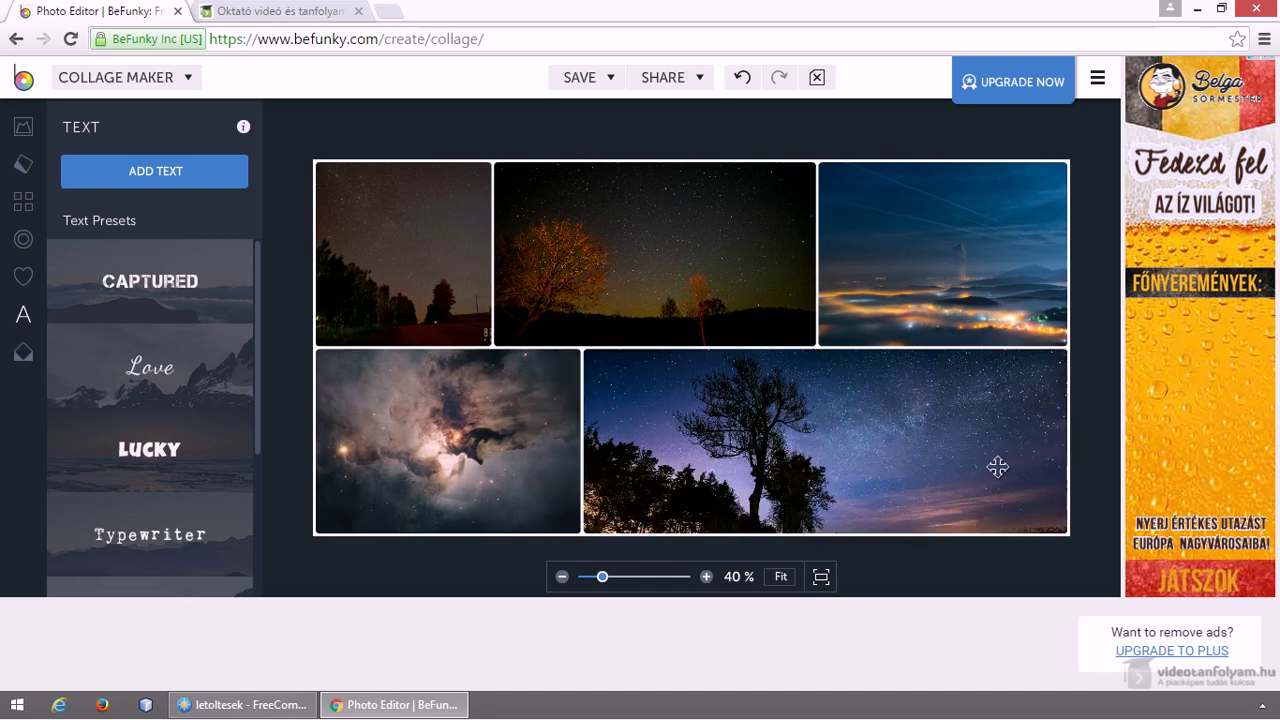
pyautogui.moveTo(585, 435); pyautogui.dragTo(924, 430)
# Show the uploaded images and remove the nebula photo from the wide lower cell, keeping the cell itself.
pyautogui.click(23, 127)
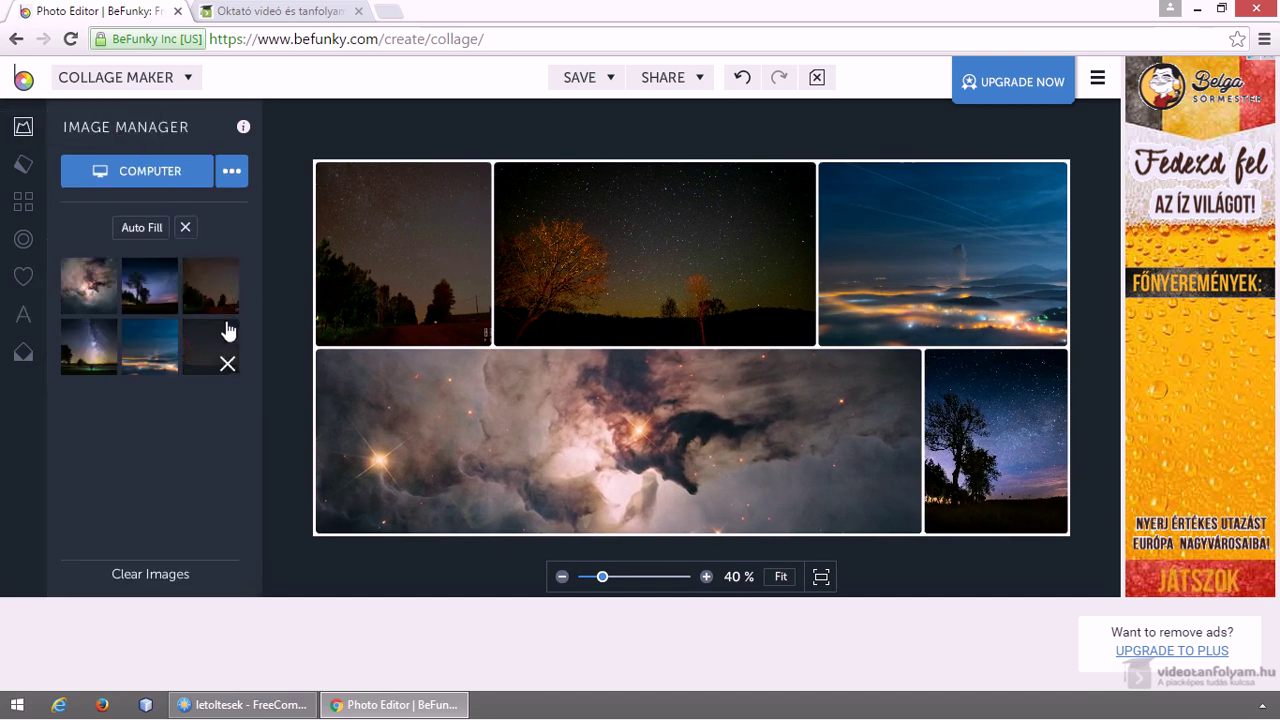
pyautogui.click(552, 398)
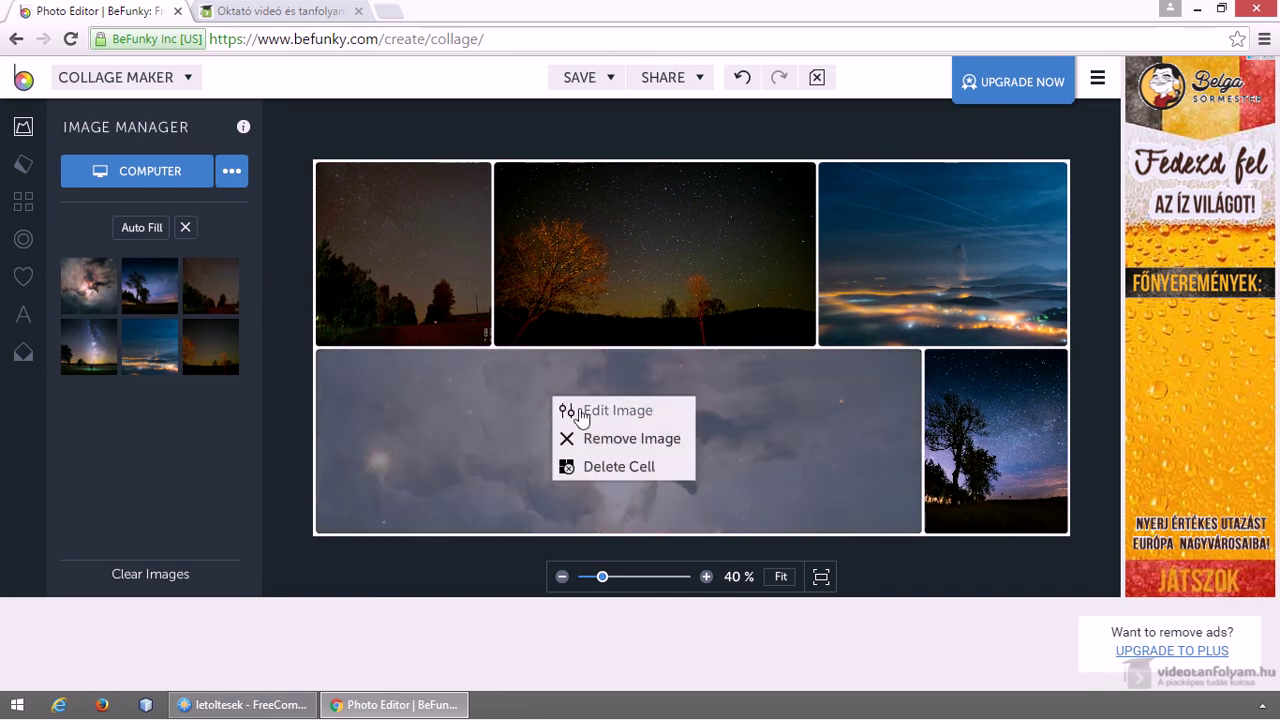
pyautogui.click(618, 442)
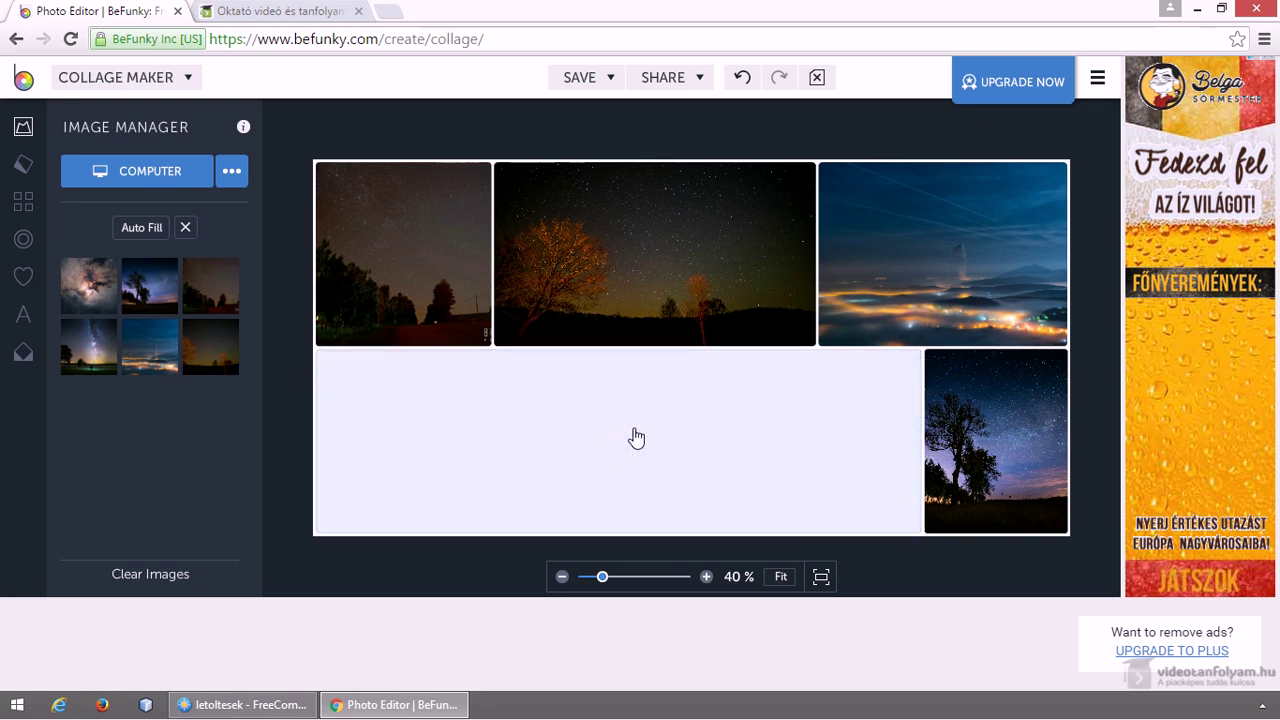
# Upload the saved BeFunky Collage image from the computer and place it in the empty wide lower cell.
pyautogui.click(150, 172)
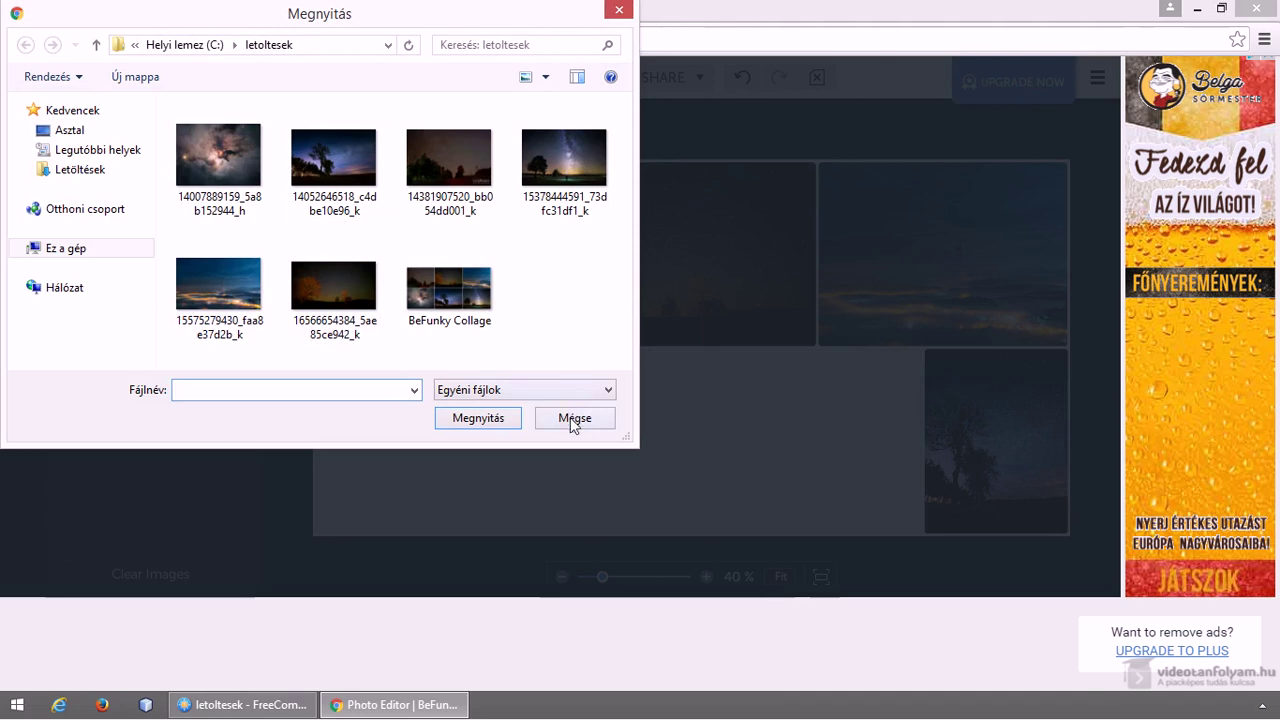
pyautogui.click(484, 318)
pyautogui.click(480, 419)
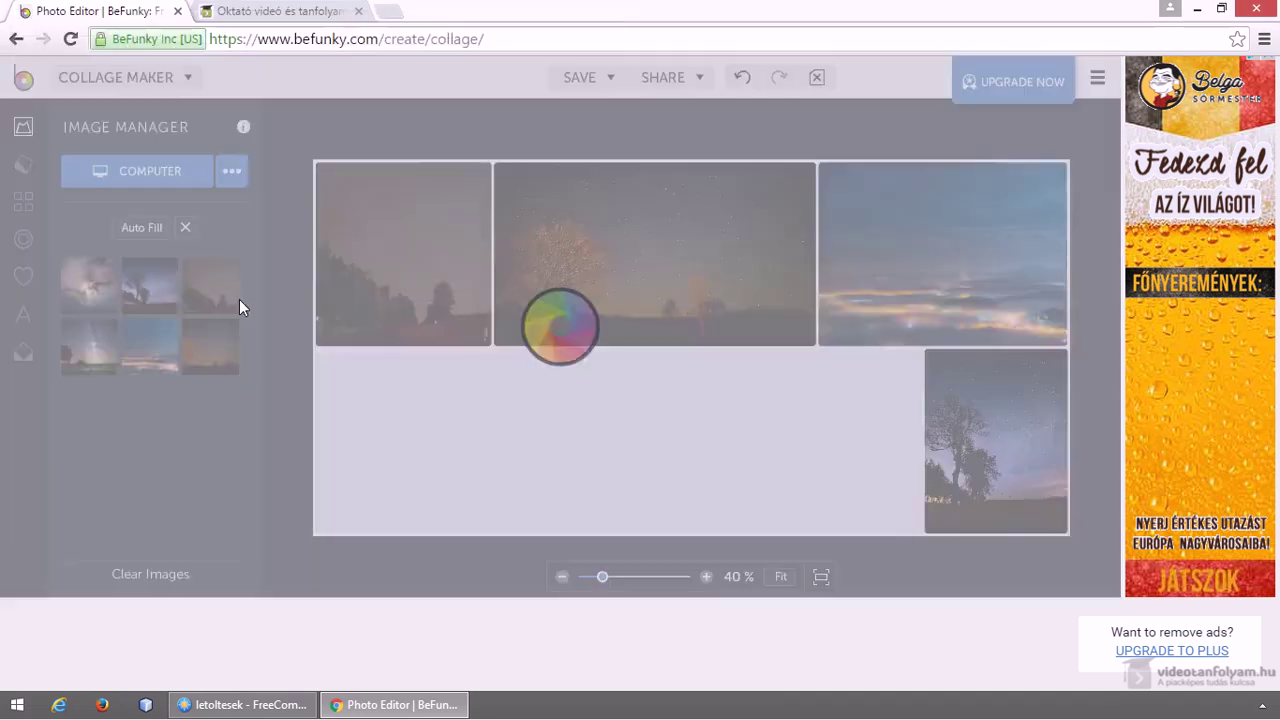
pyautogui.moveTo(90, 410); pyautogui.dragTo(463, 437)
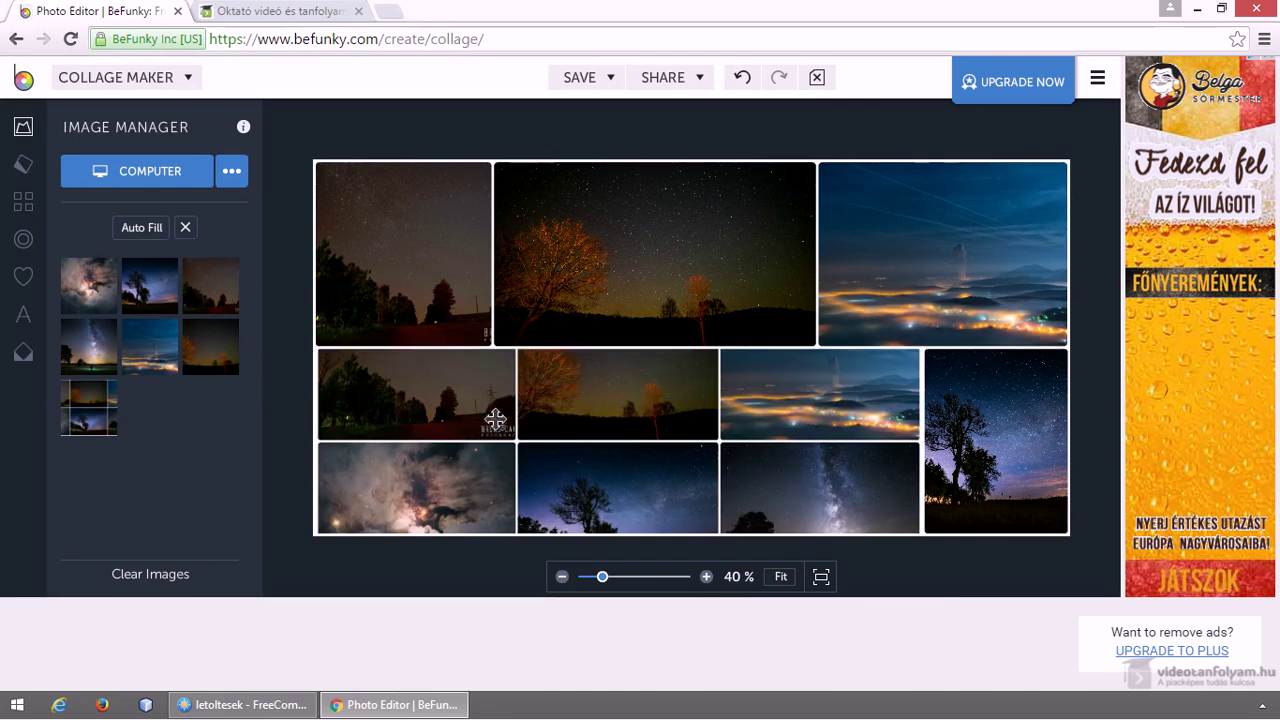
# Try to save the collage to the BeFunky gallery, view the sign-in form, and return to the collage without signing in.
pyautogui.click(585, 77)
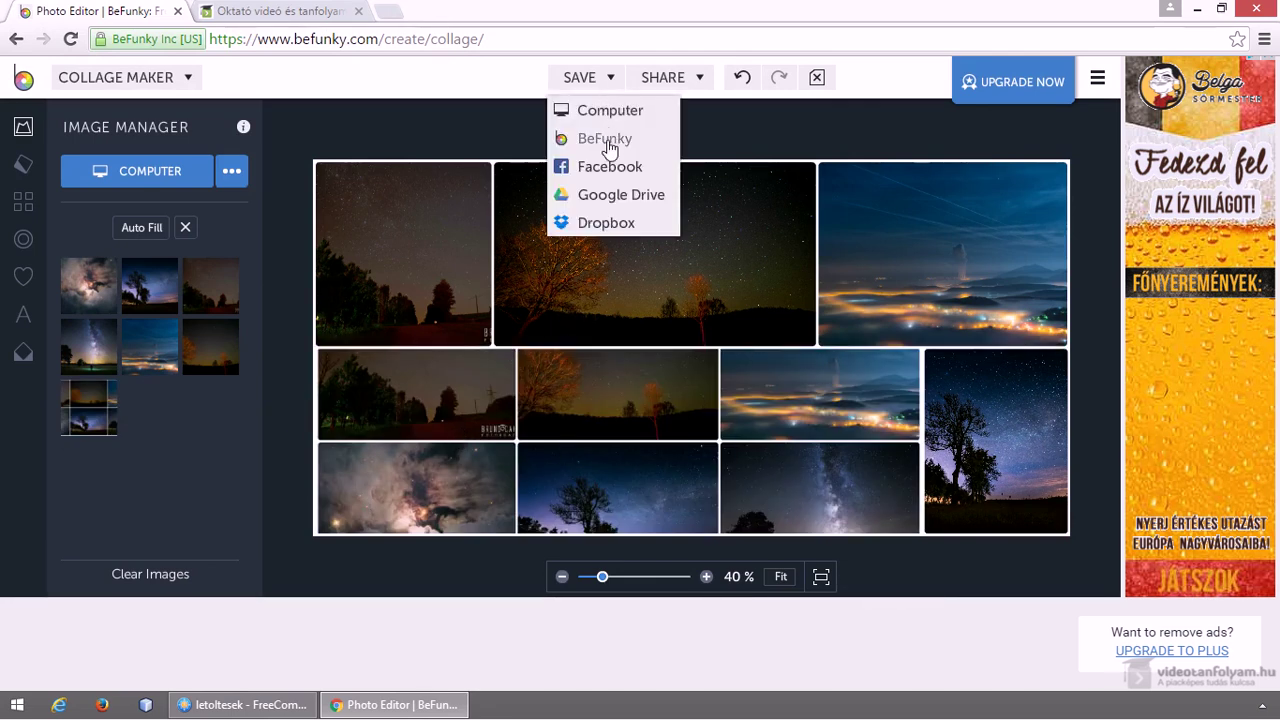
pyautogui.click(608, 143)
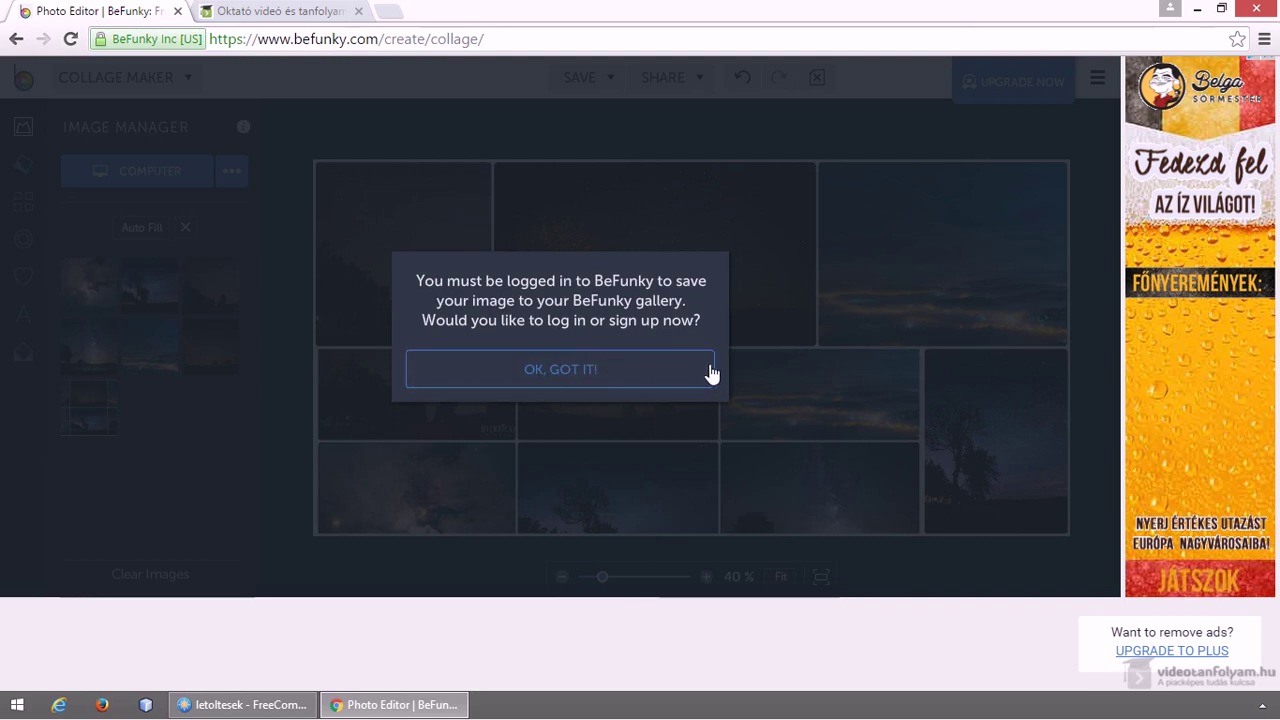
pyautogui.click(619, 387)
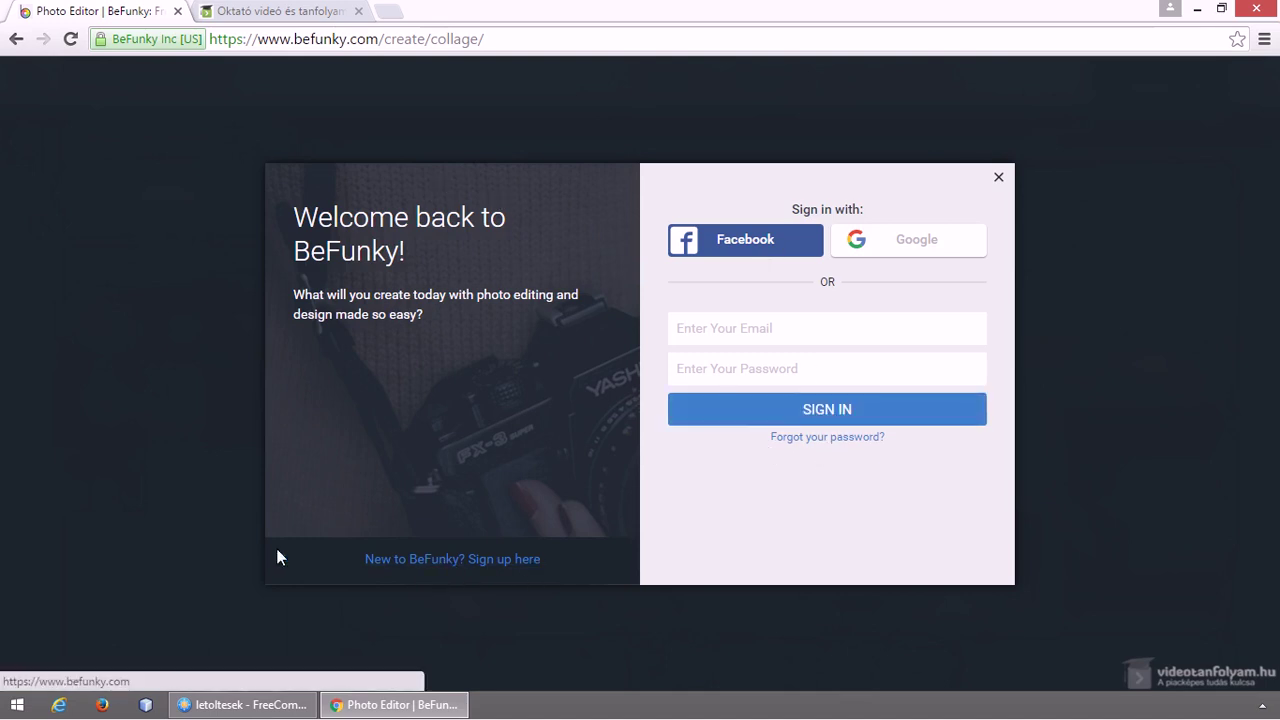
pyautogui.click(362, 558)
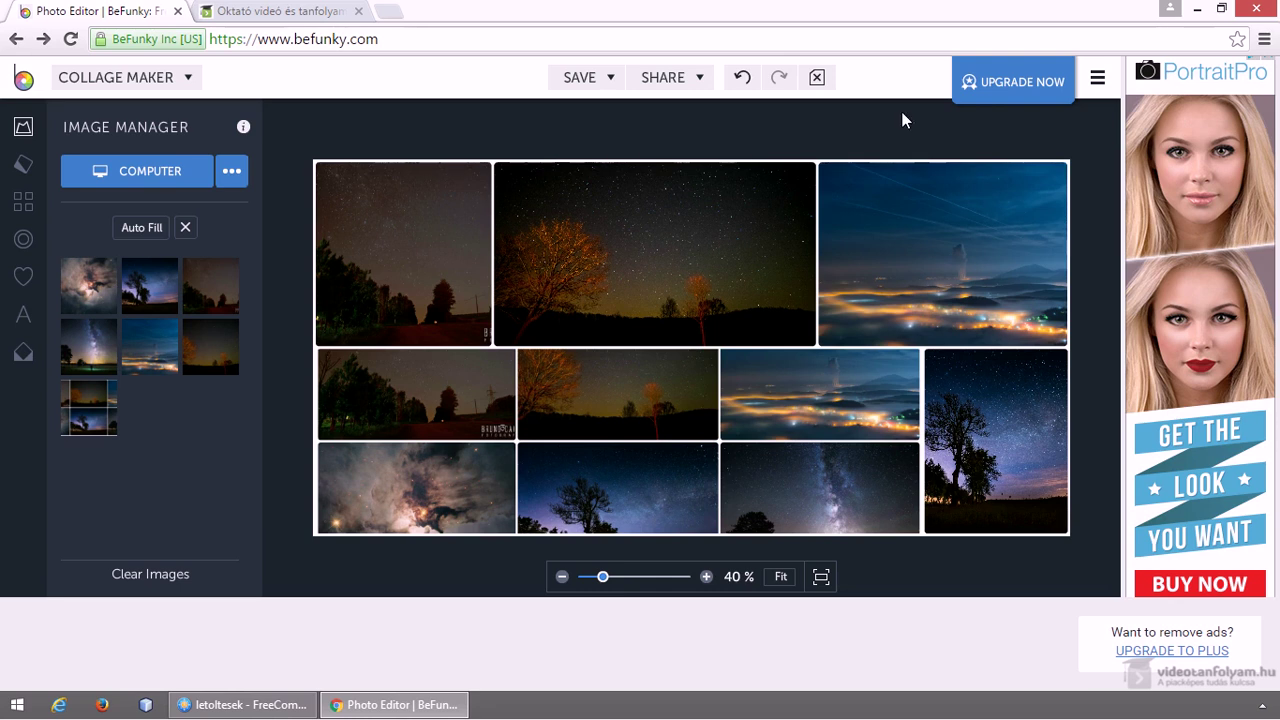
# Undo the placement of the saved collage image in the wide lower cell and redo it.
pyautogui.click(743, 80)
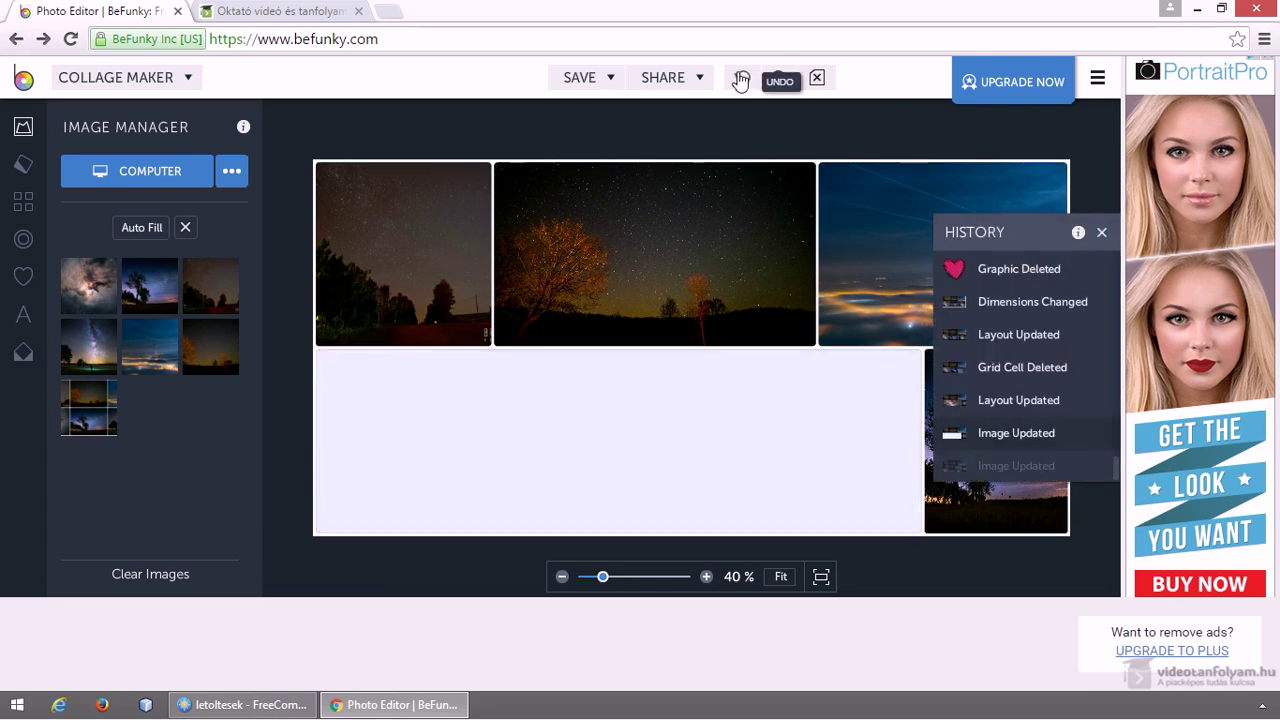
pyautogui.click(777, 82)
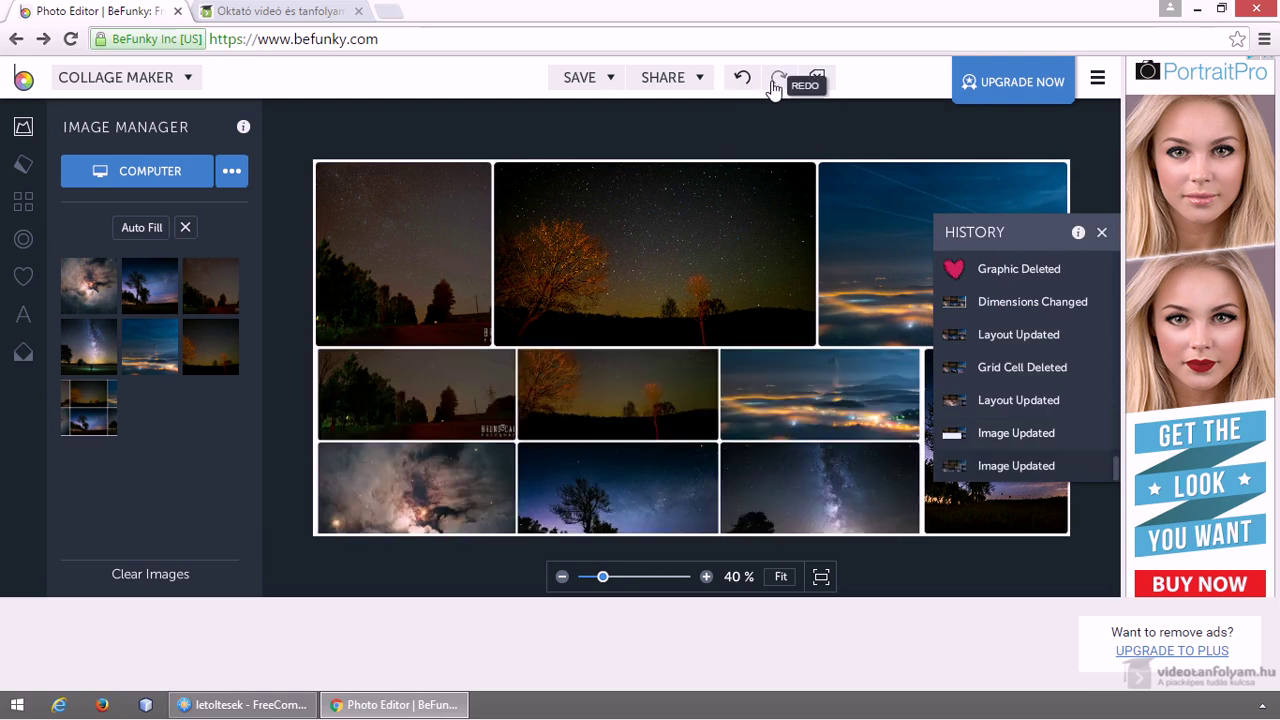
pyautogui.moveTo(603, 577)
pyautogui.mouseDown()
pyautogui.moveTo(643, 580)
pyautogui.moveTo(583, 586)
pyautogui.moveTo(722, 590)
pyautogui.moveTo(597, 583)
pyautogui.moveTo(654, 586)
pyautogui.moveTo(620, 585)
pyautogui.mouseUp()
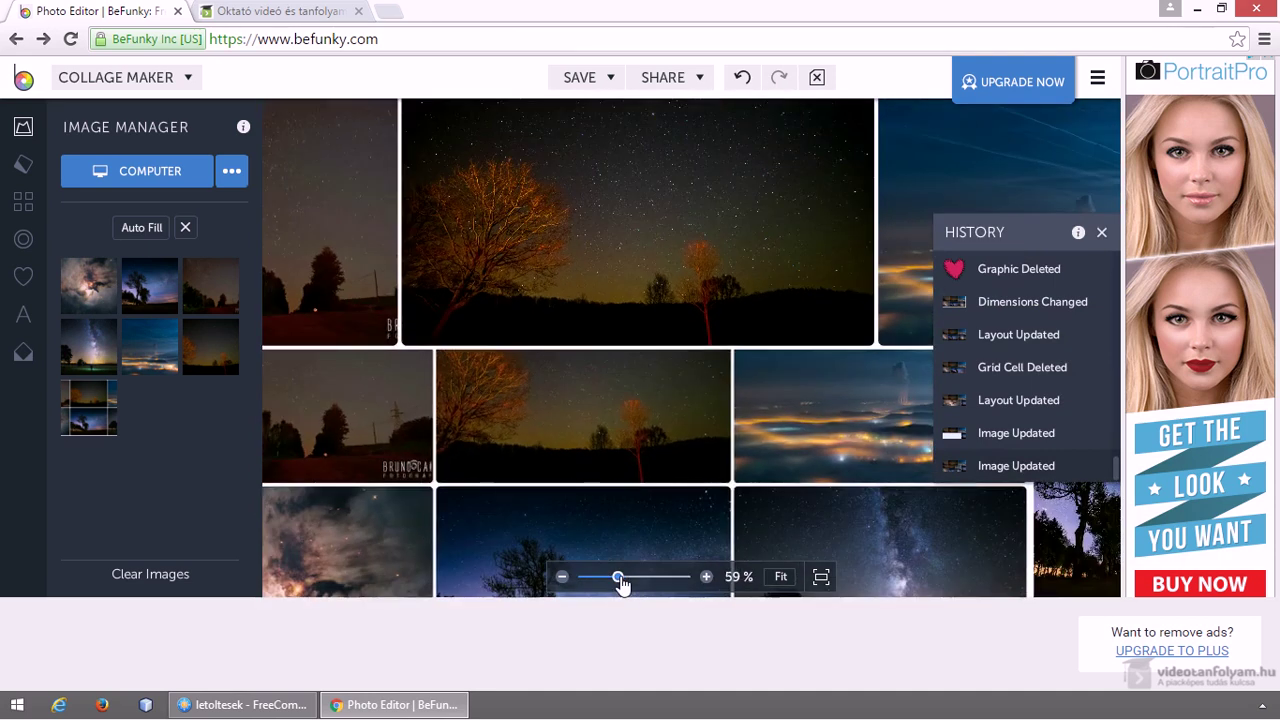